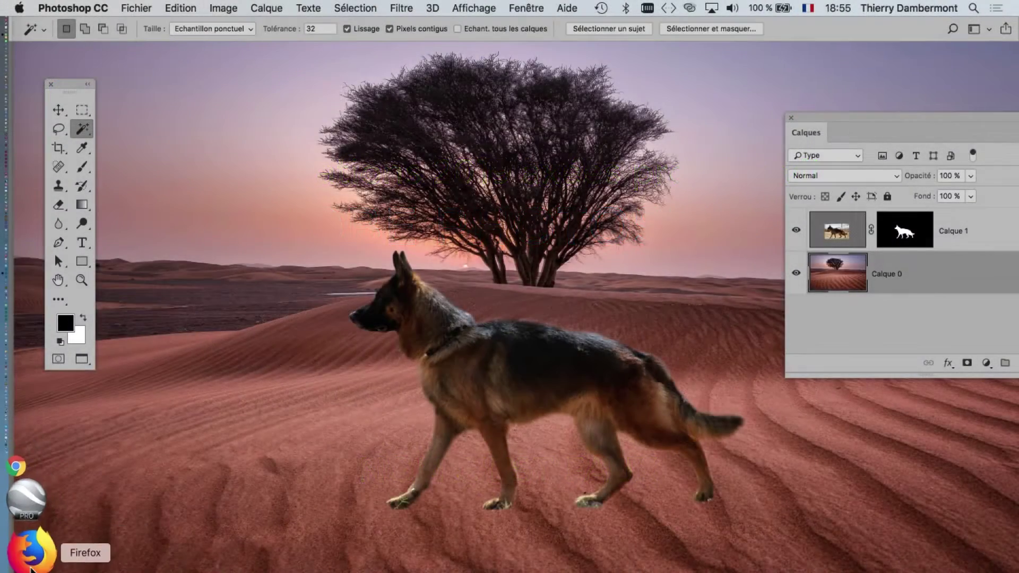
Switch from Photoshop to Firefox, which opens on a blank new tab
click(27, 567)
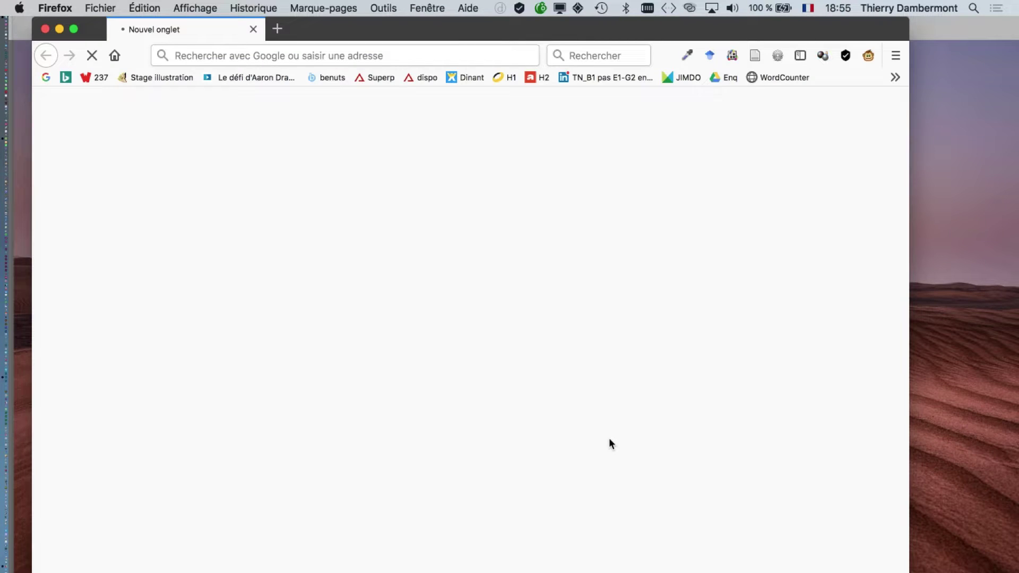
Search Bing for "public domain" vintage car
click(66, 80)
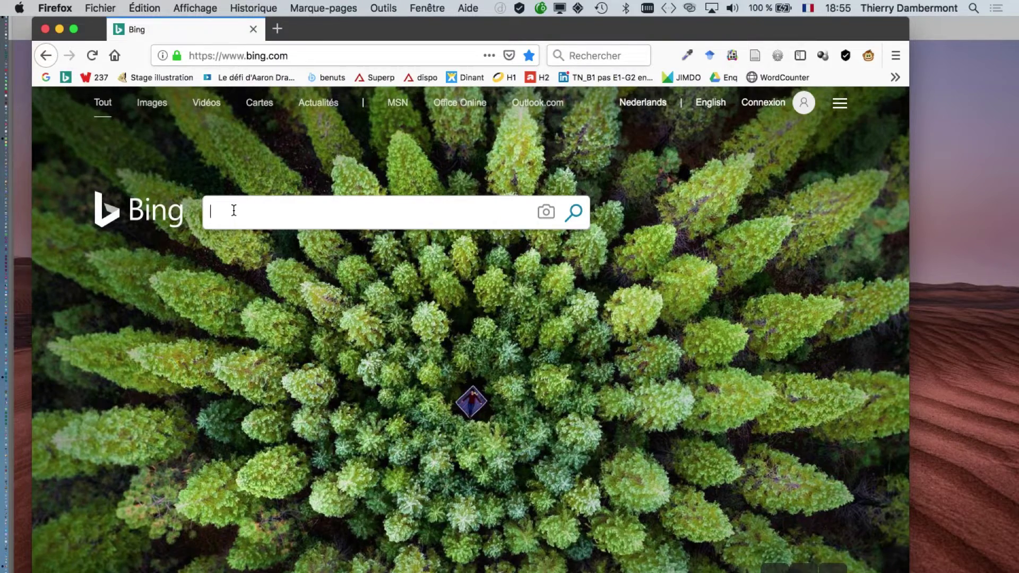
text("public)
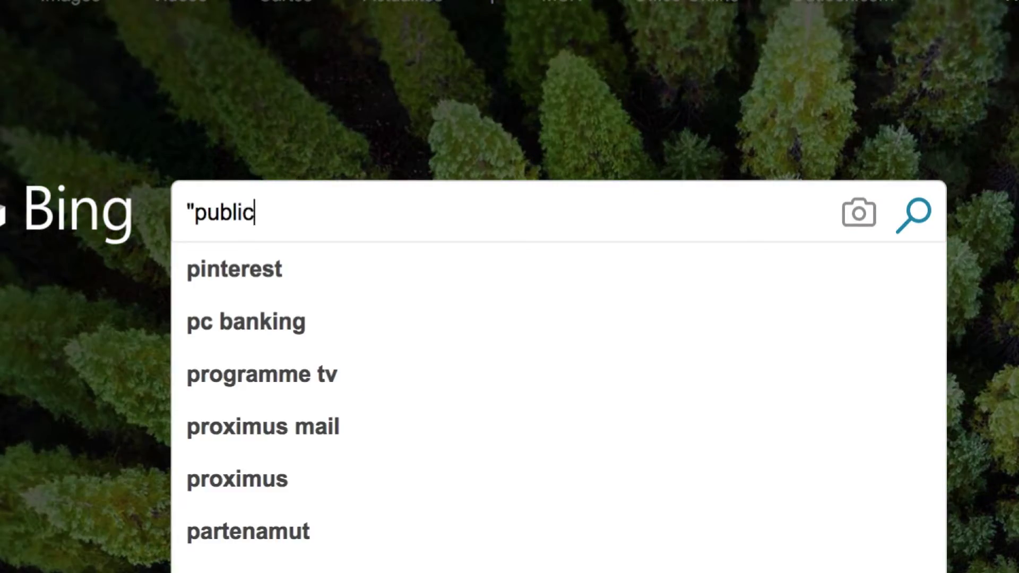
text( domain" )
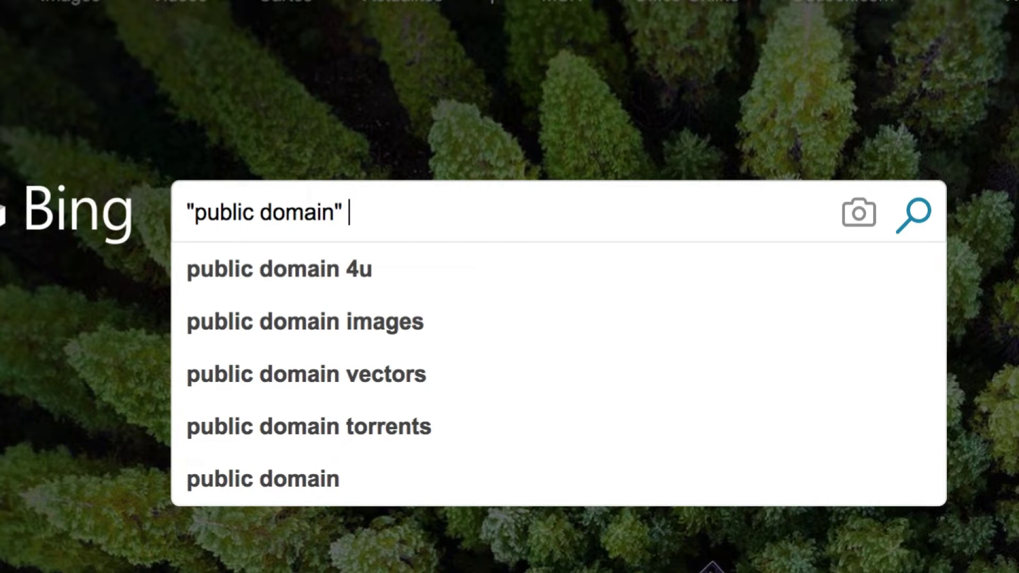
text(vintage )
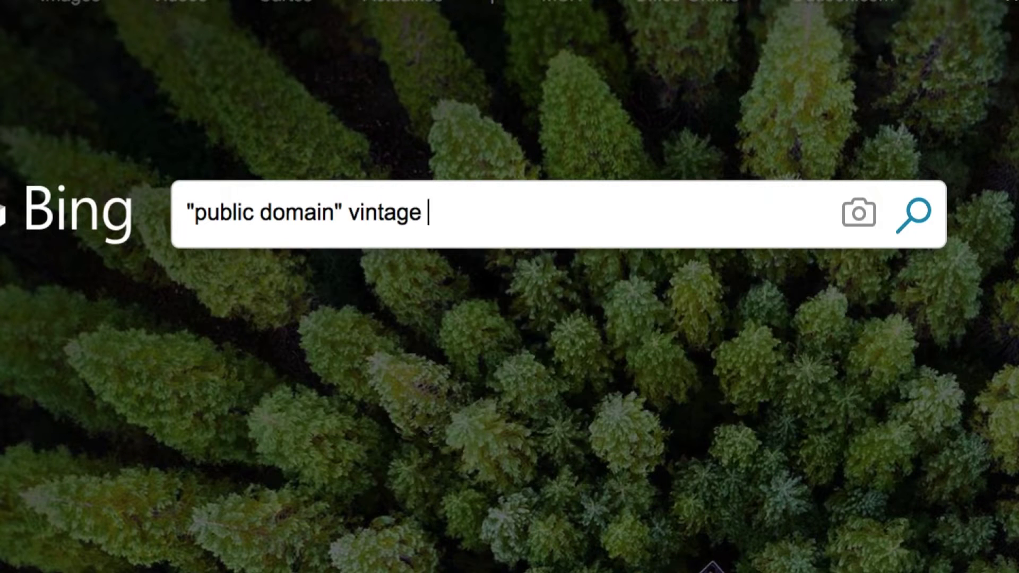
text(car)
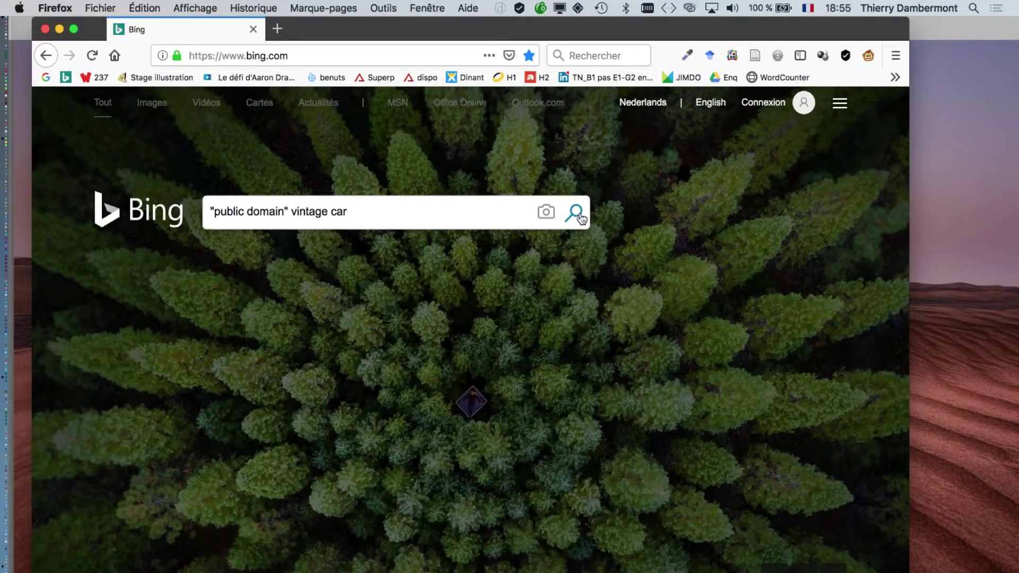
click(576, 211)
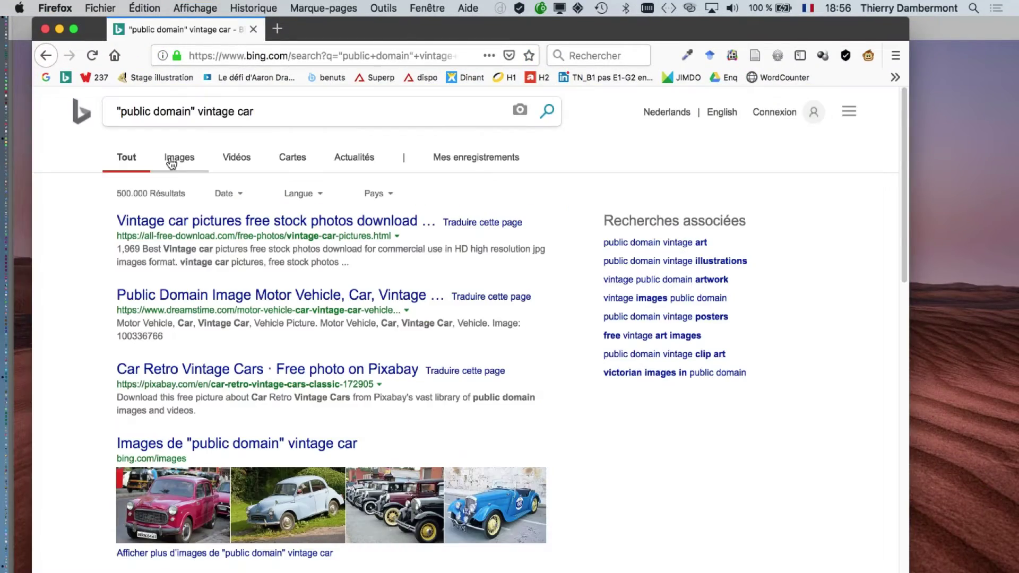
Filter Bing image results to Grandes size and open the blue 1920 × 1440 roadster
click(171, 161)
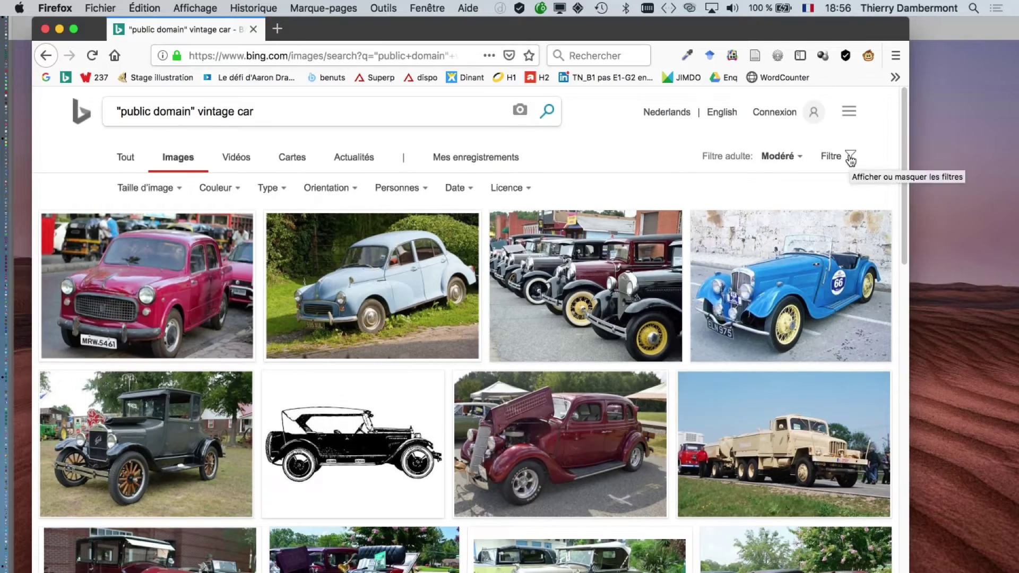
click(851, 158)
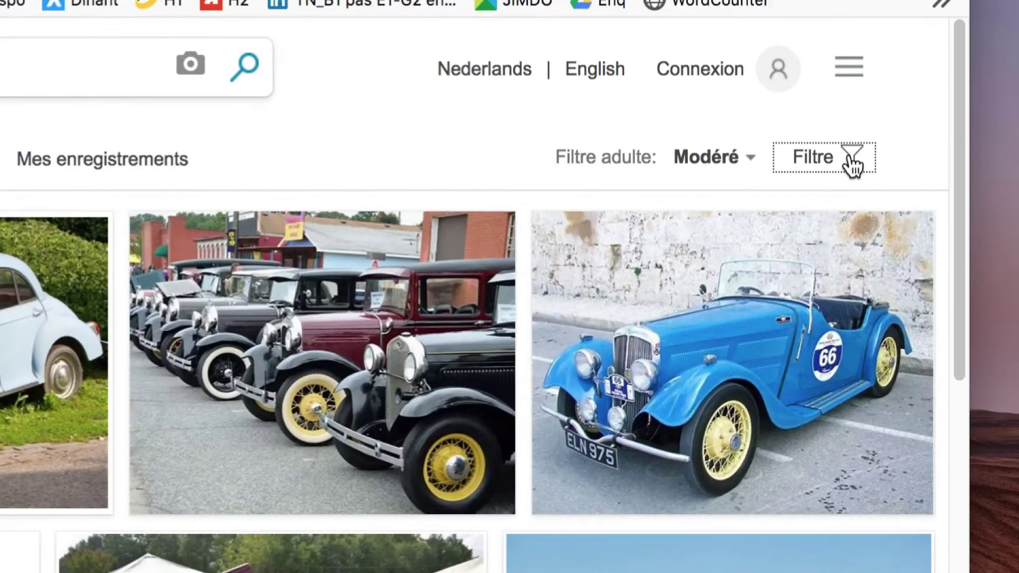
click(852, 162)
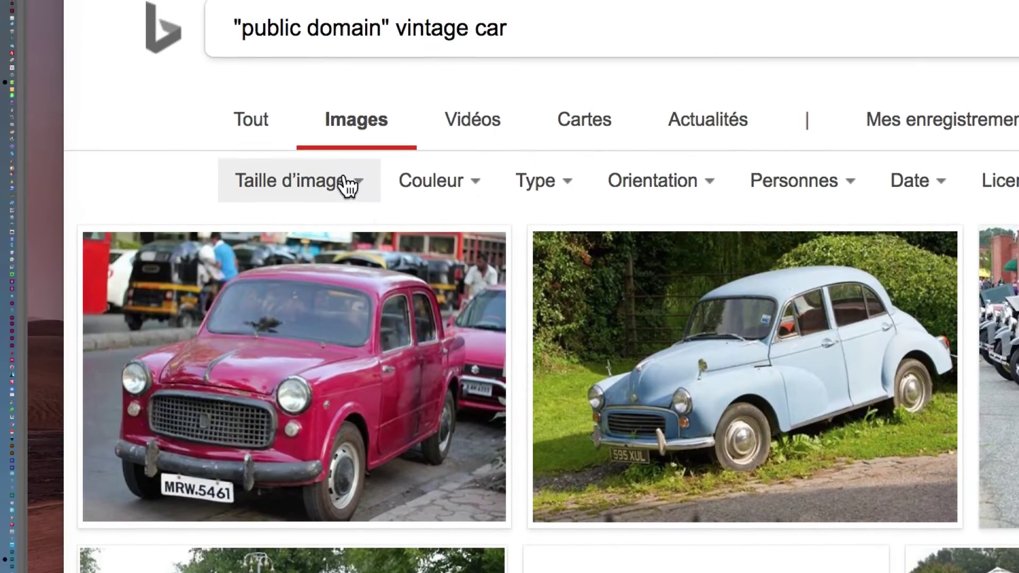
click(348, 183)
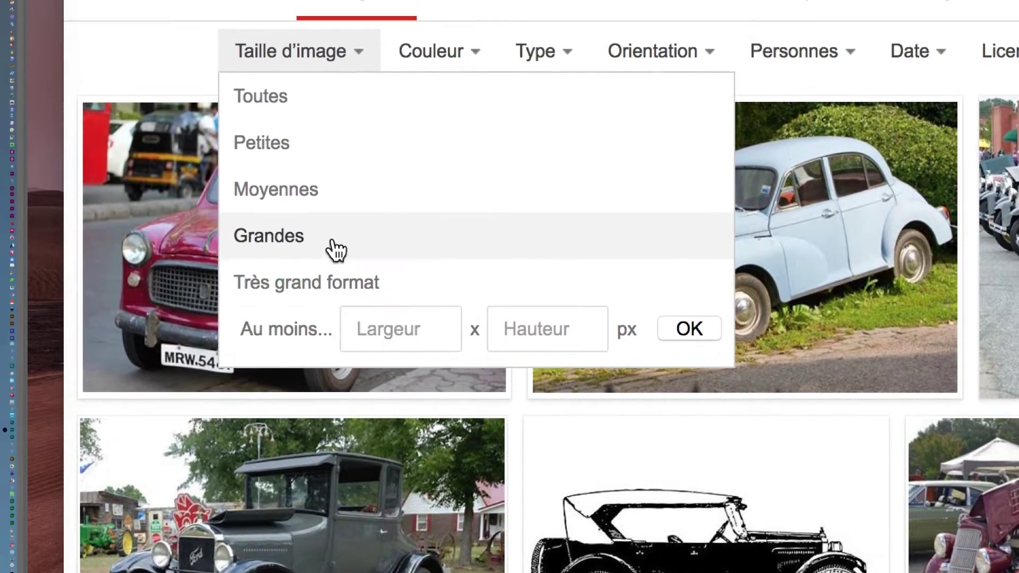
click(331, 212)
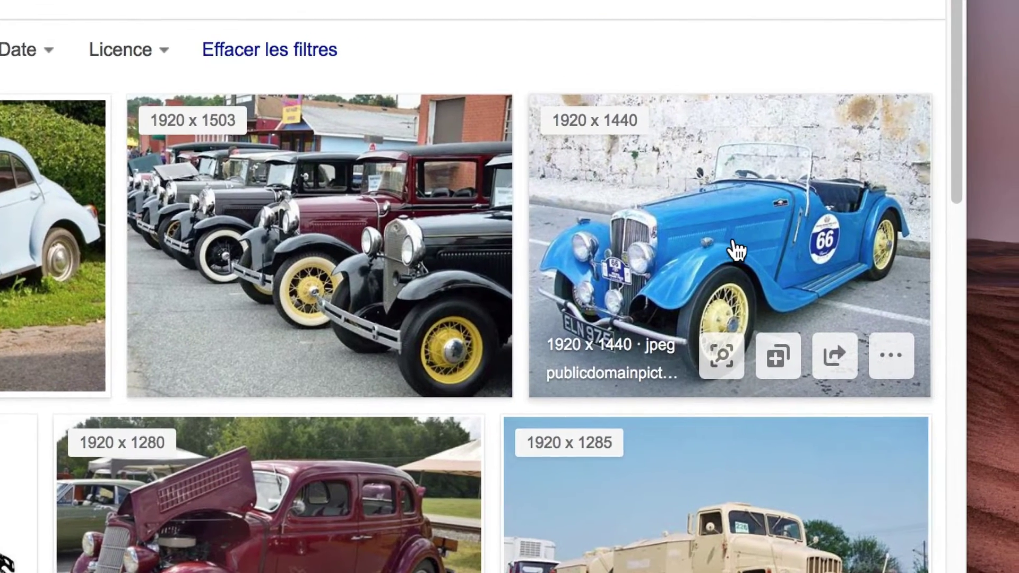
mouse_move(726, 249)
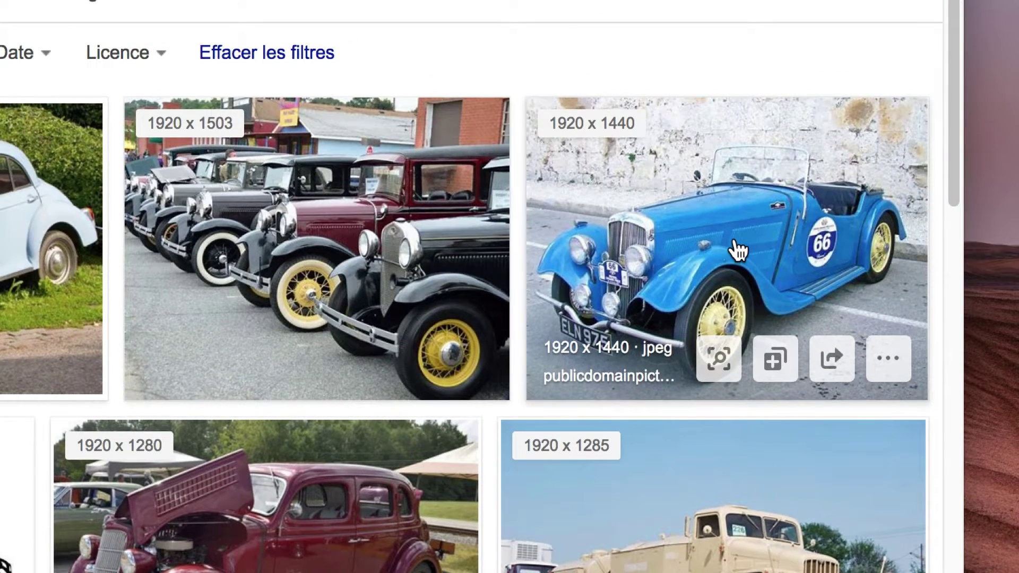
click(737, 250)
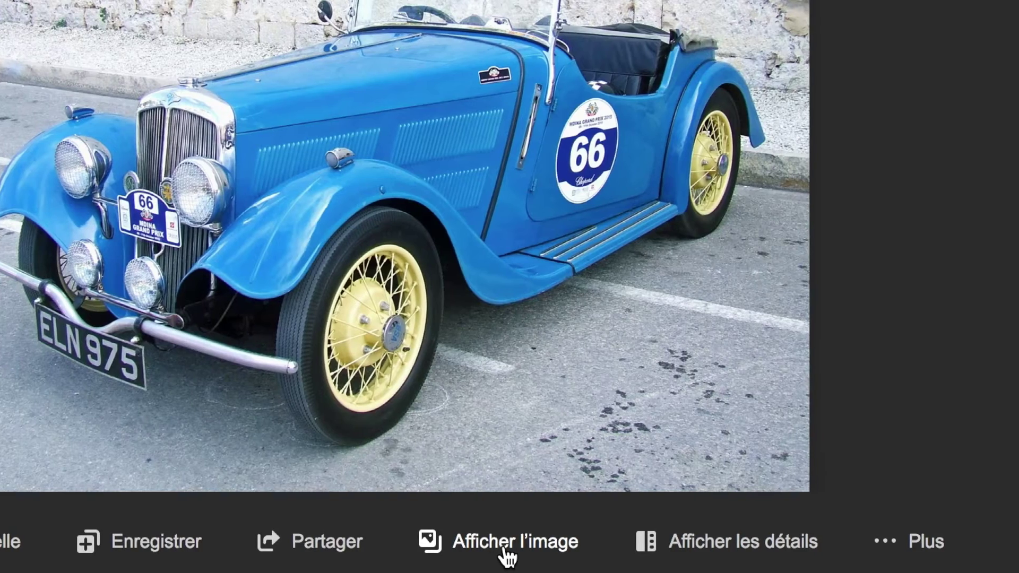
Show the blue car photo in its own tab, toggling between full size and fit
click(503, 549)
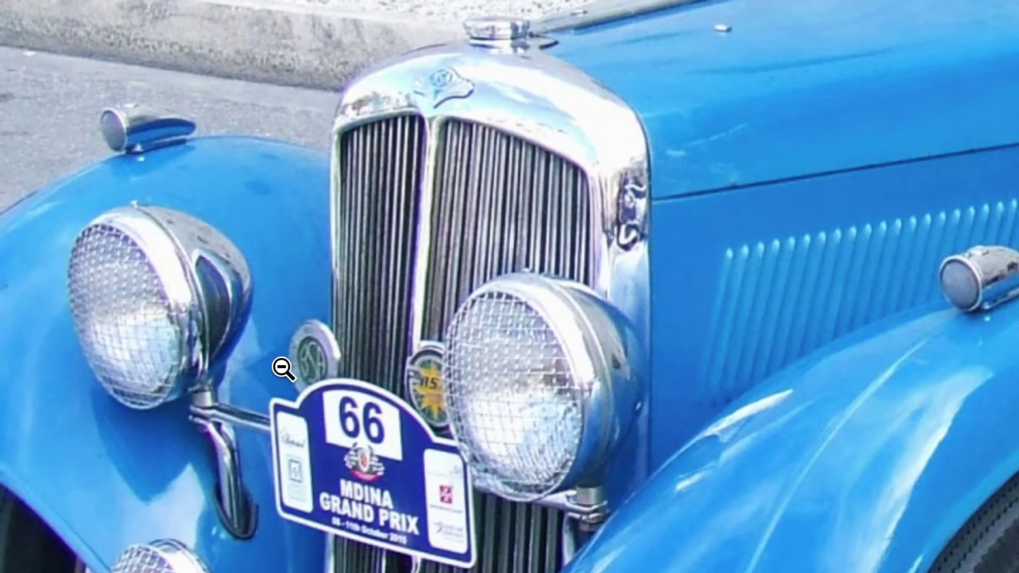
click(283, 367)
click(305, 369)
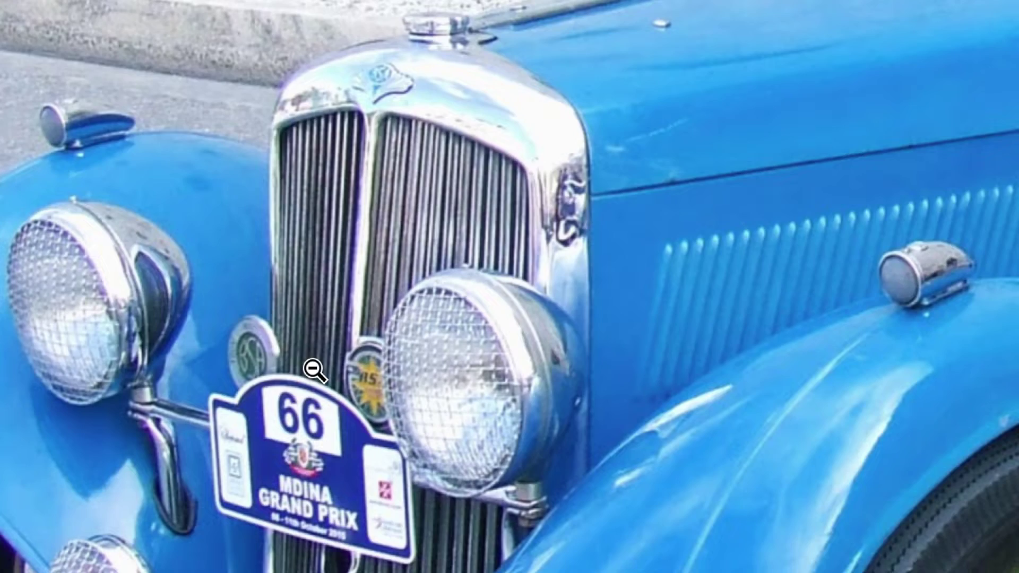
click(313, 369)
right_click(424, 256)
click(514, 304)
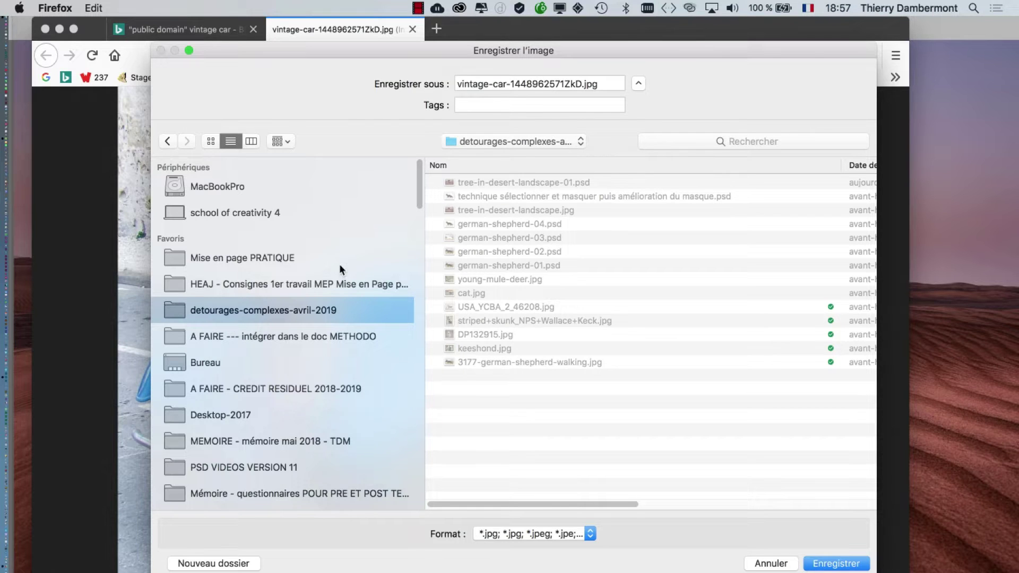
click(850, 564)
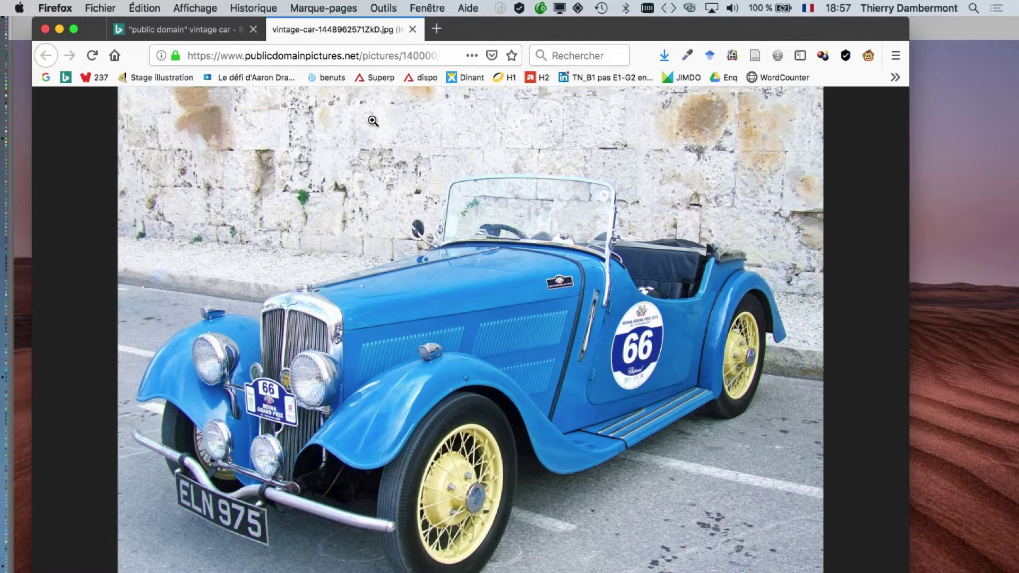
key(super+Tab)
click(136, 8)
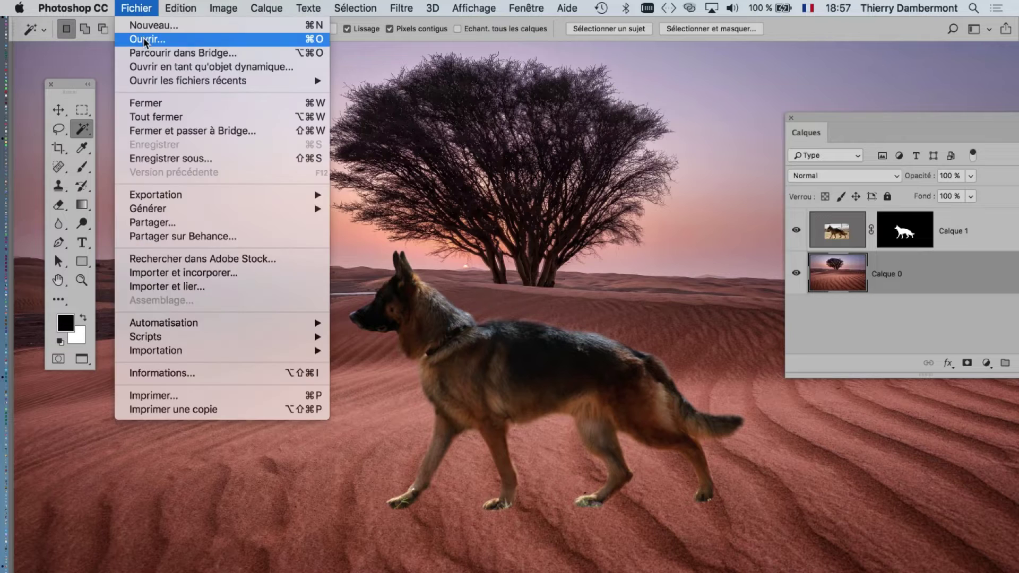
click(146, 40)
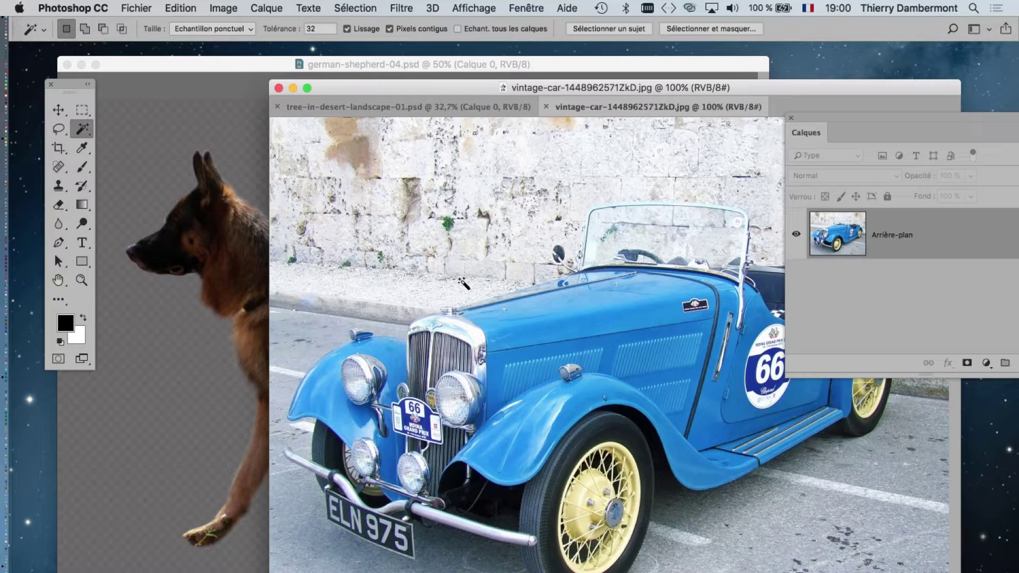
mouse_move(412, 94)
mouse_down()
mouse_move(161, 56)
mouse_move(484, 87)
mouse_move(260, 94)
mouse_move(159, 75)
mouse_move(169, 88)
mouse_move(269, 95)
mouse_move(157, 66)
mouse_up()
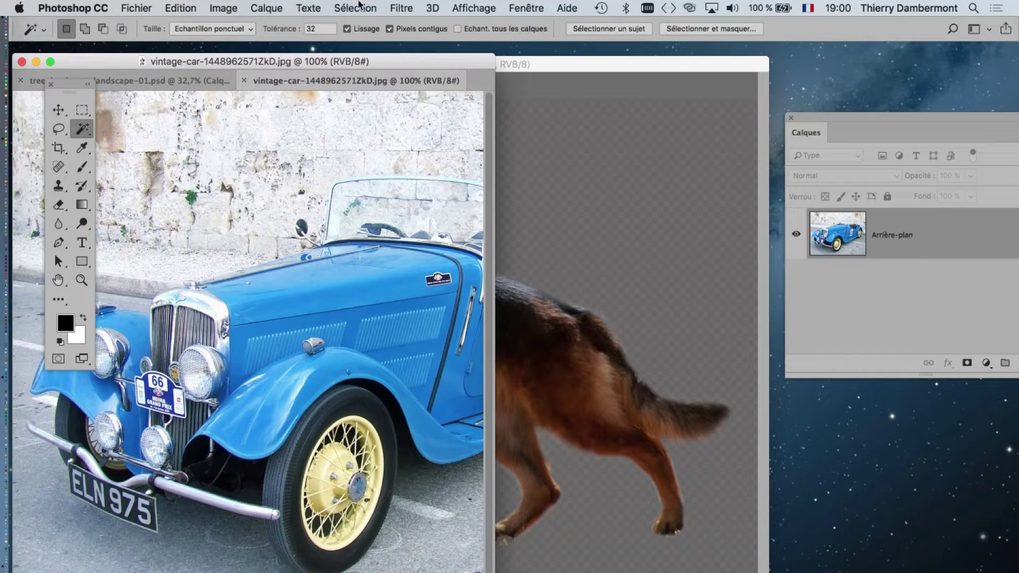
click(220, 8)
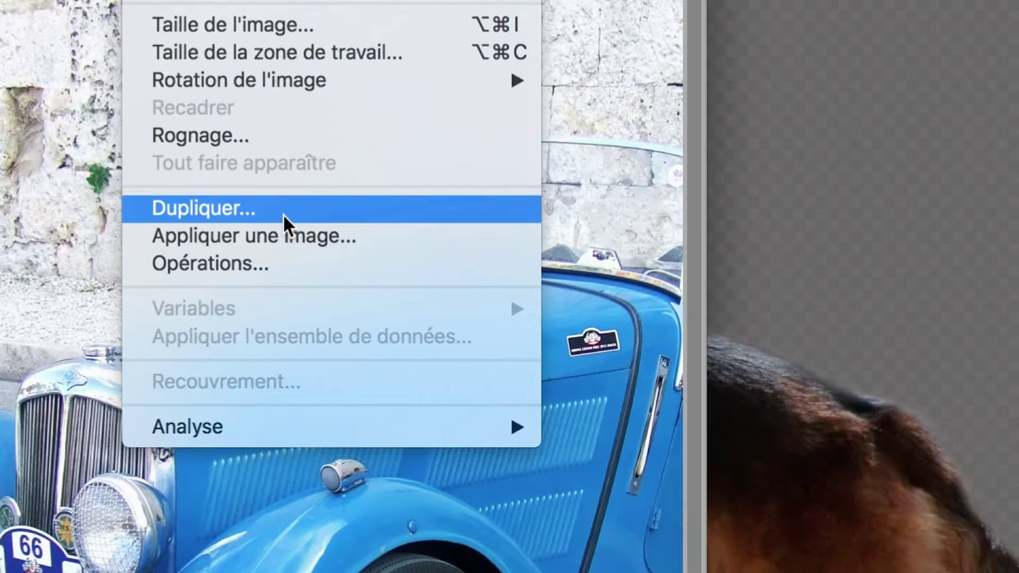
Duplicate the car photo as a 'copie' document in its own floating window beside the original
click(282, 215)
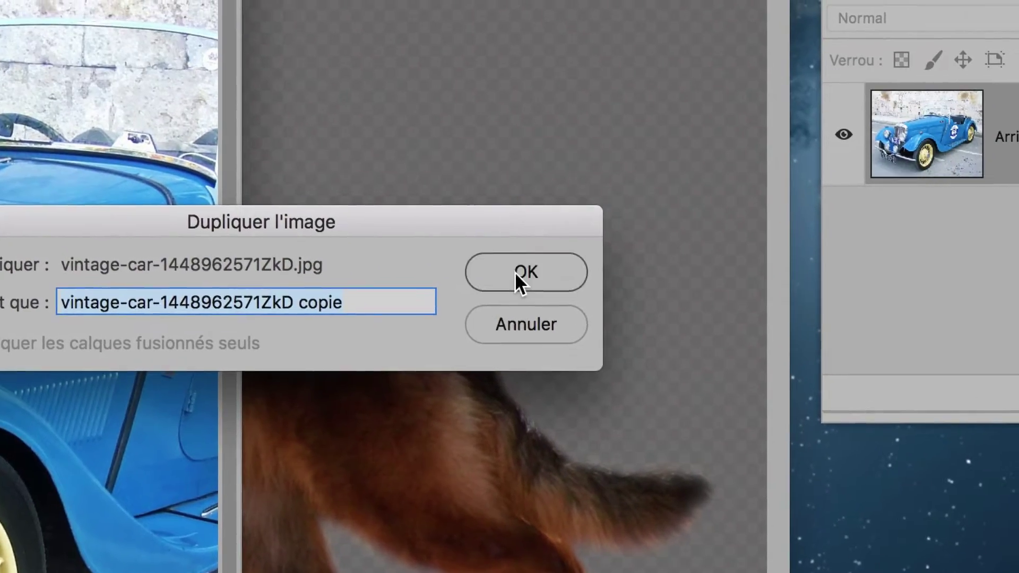
click(514, 272)
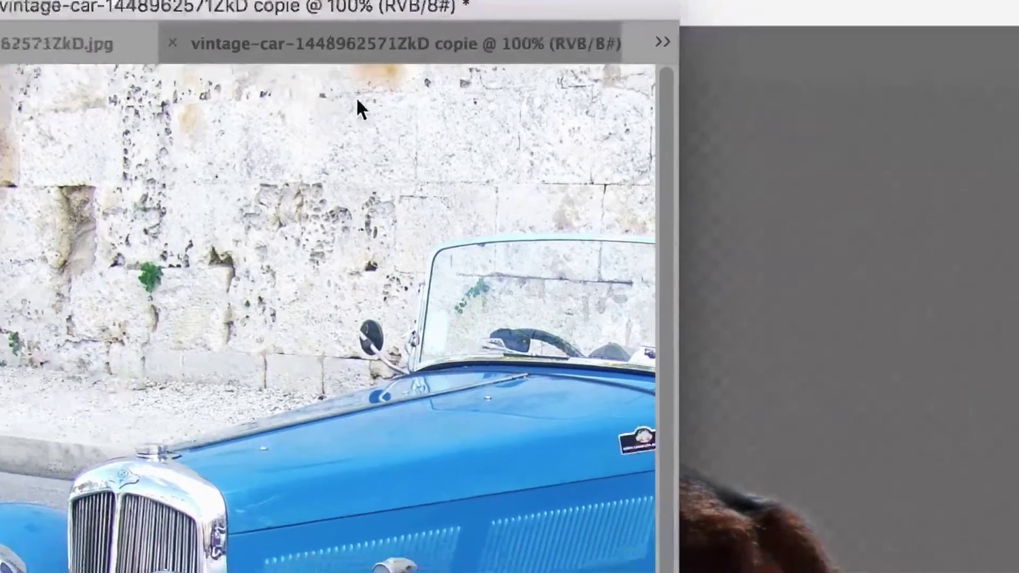
drag(357, 101, 458, 104)
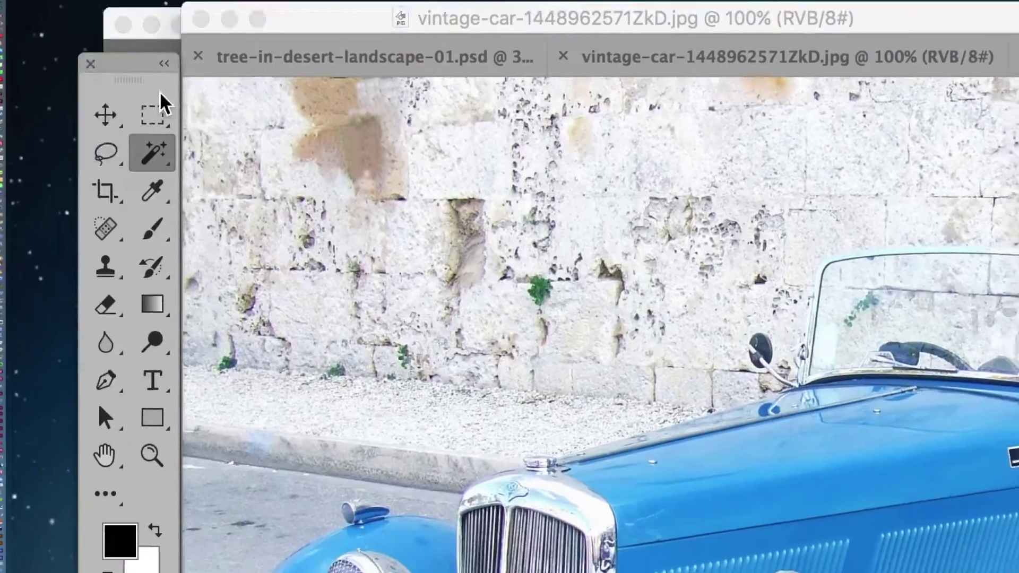
click(105, 114)
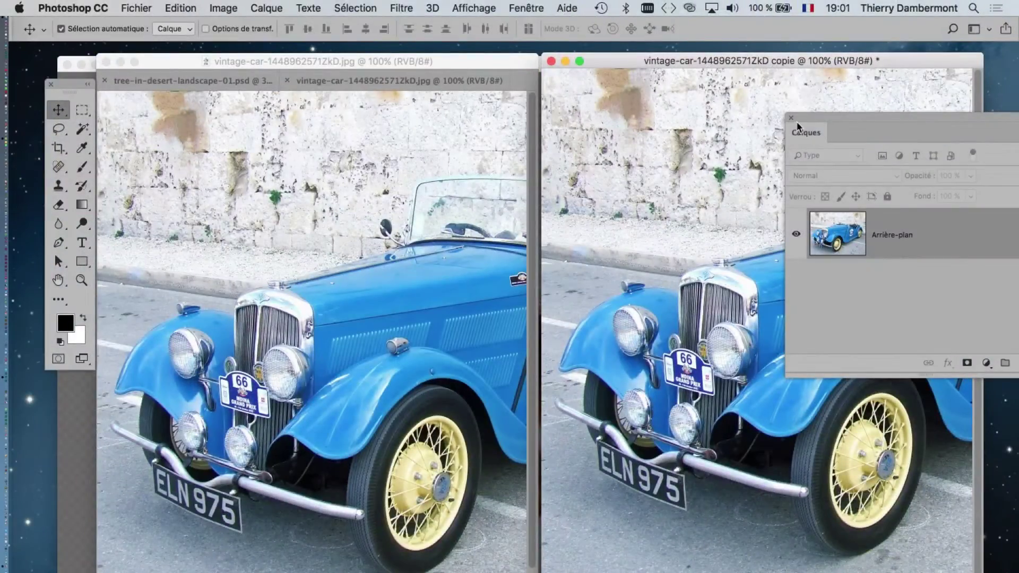
Close the Calques panel and view the document info: 1920 × 1440 px at 72 px/pouce
click(792, 118)
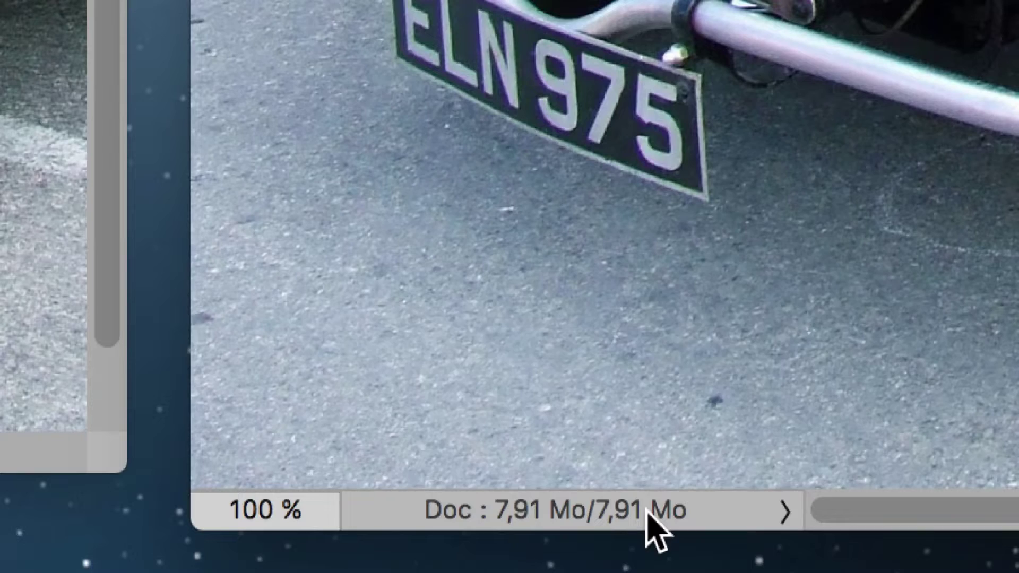
click(647, 509)
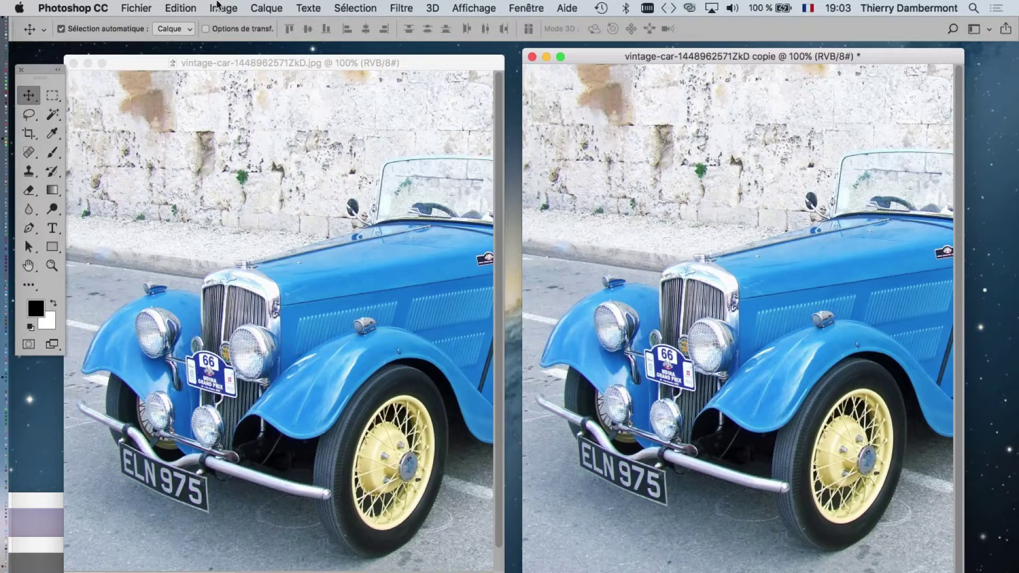
Review Image Size (1920 × 1440 px, 67,73 × 50,8 cm, 72 px/pouce) and cancel unchanged
click(218, 4)
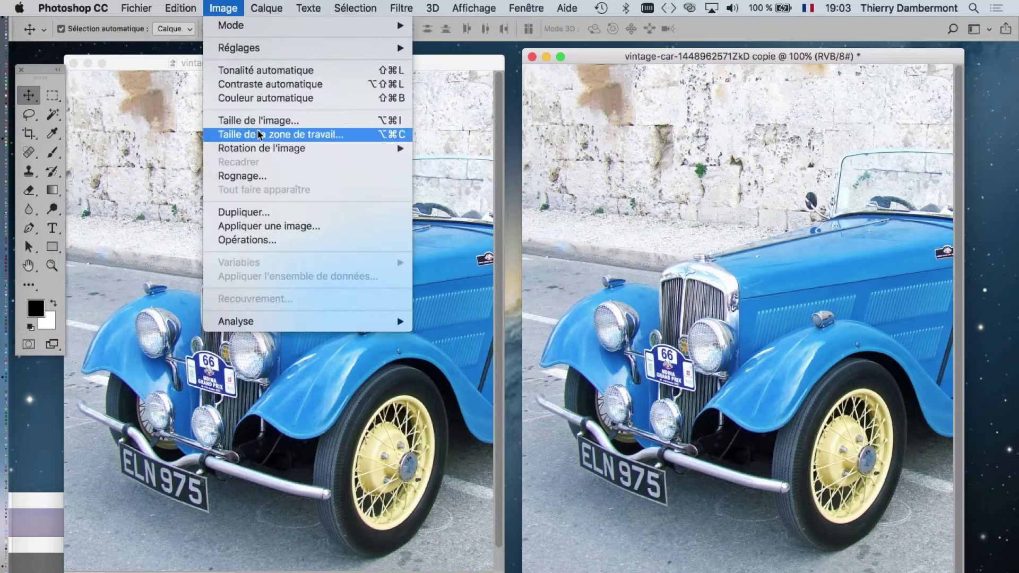
click(745, 241)
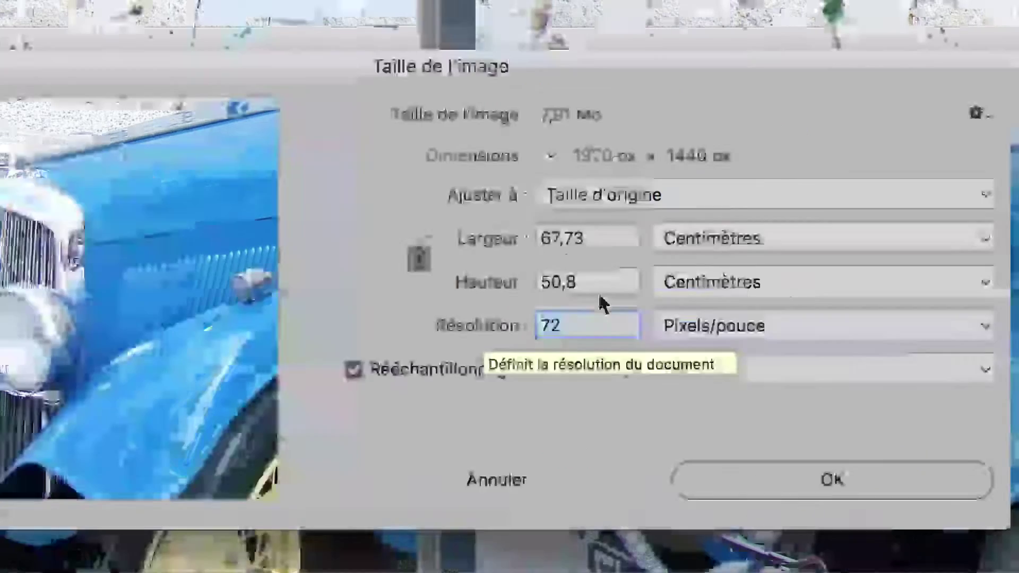
click(611, 263)
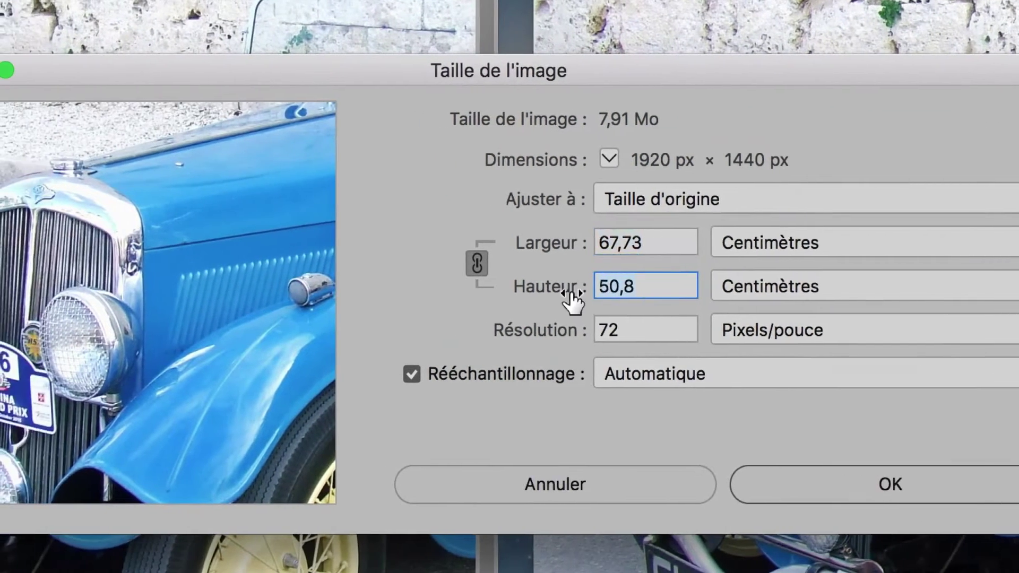
click(605, 331)
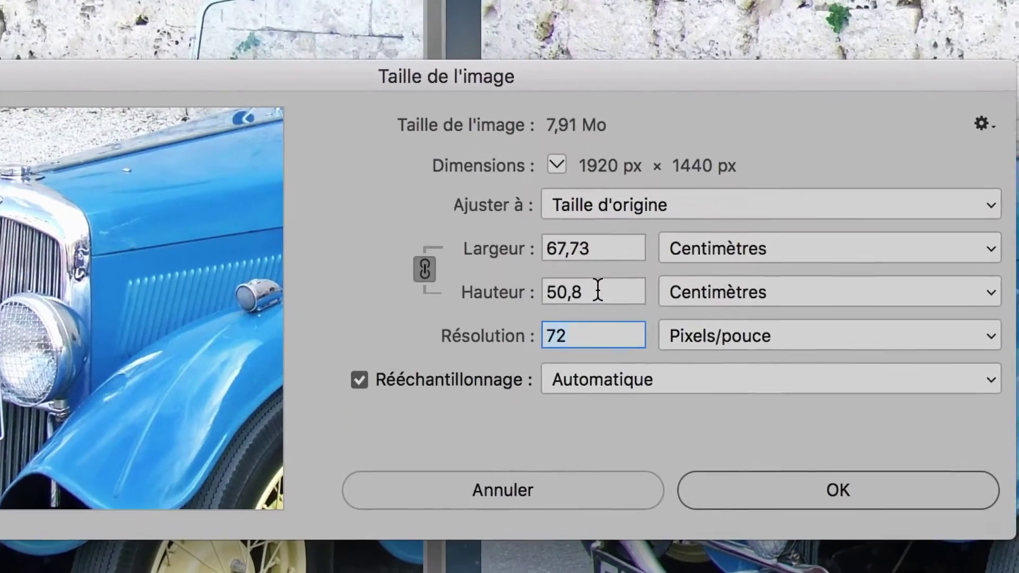
click(644, 248)
click(596, 275)
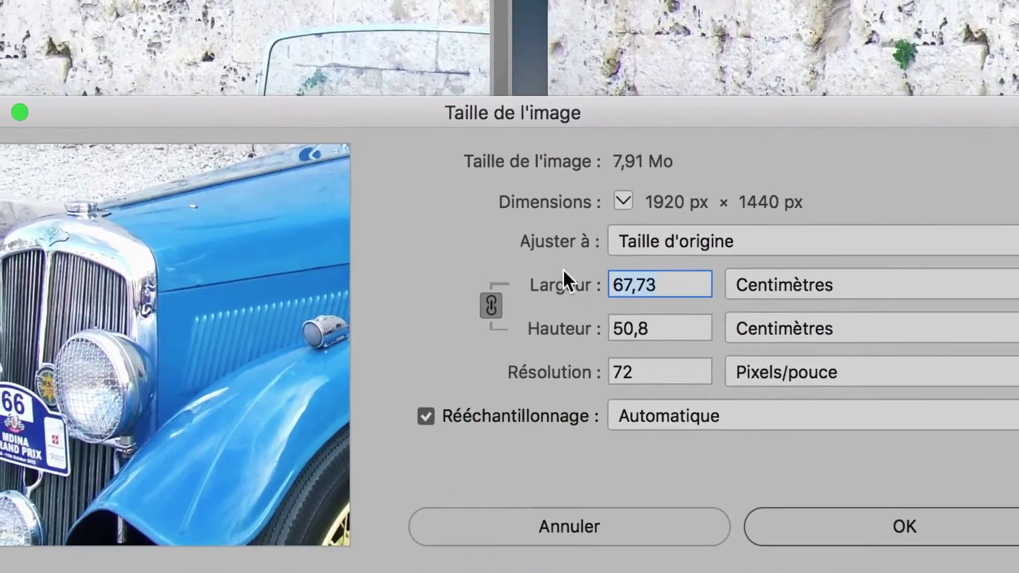
key(alt)
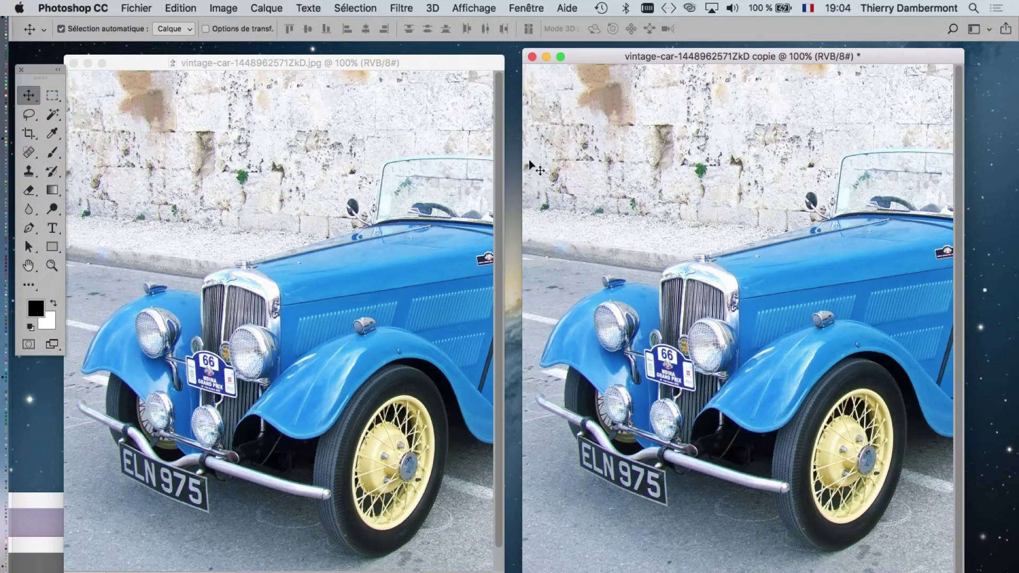
Nudge the original window right and make the copie the active document
drag(460, 63, 468, 58)
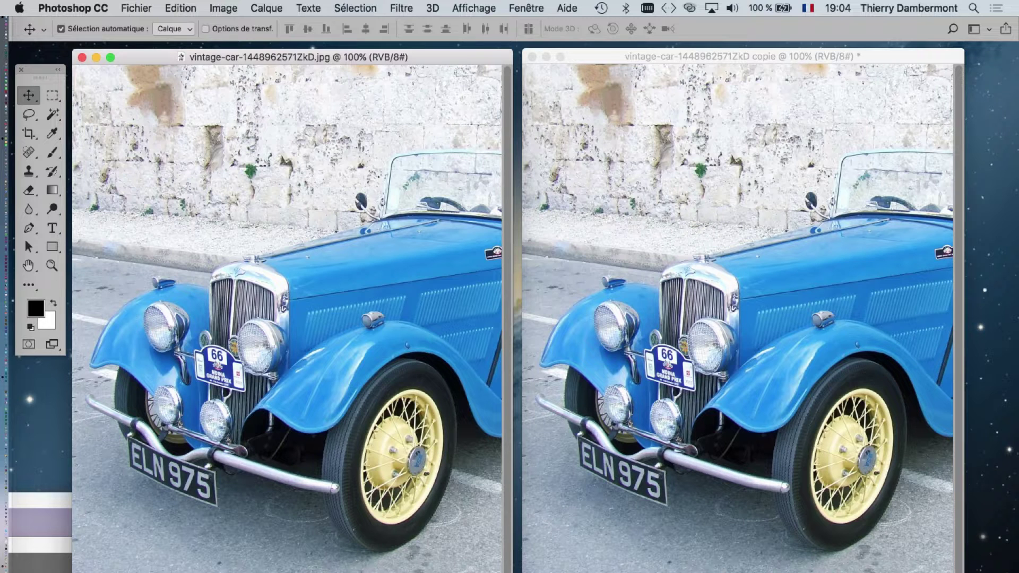
click(632, 53)
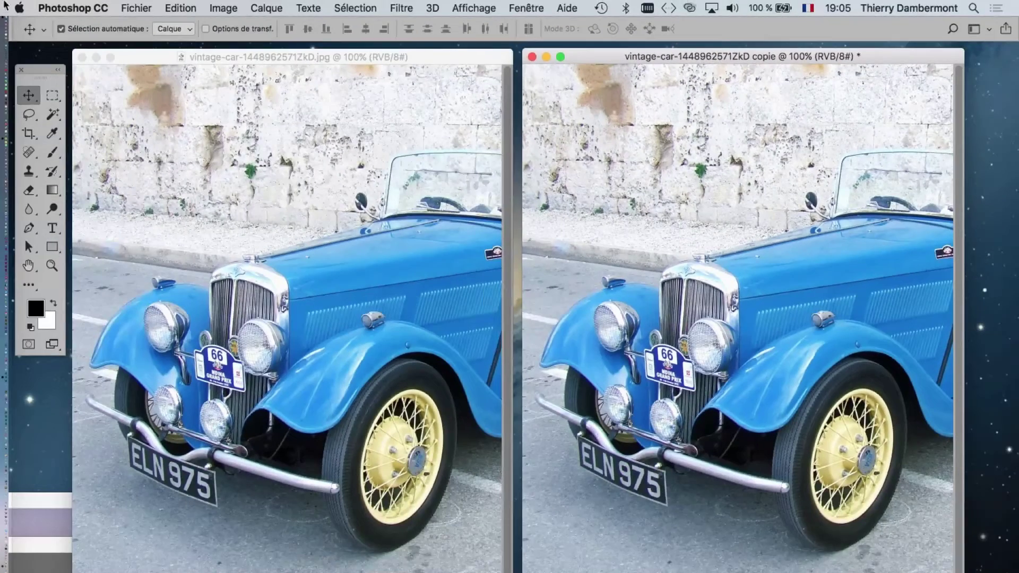
click(219, 6)
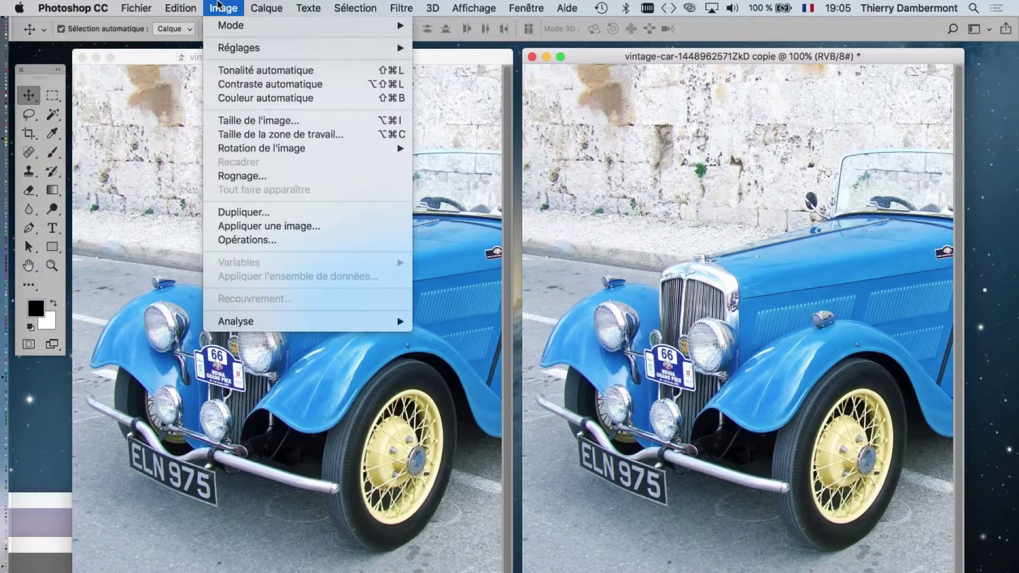
Set Image Size resampling to Bicubique plus lisse (agrandissement)
click(269, 125)
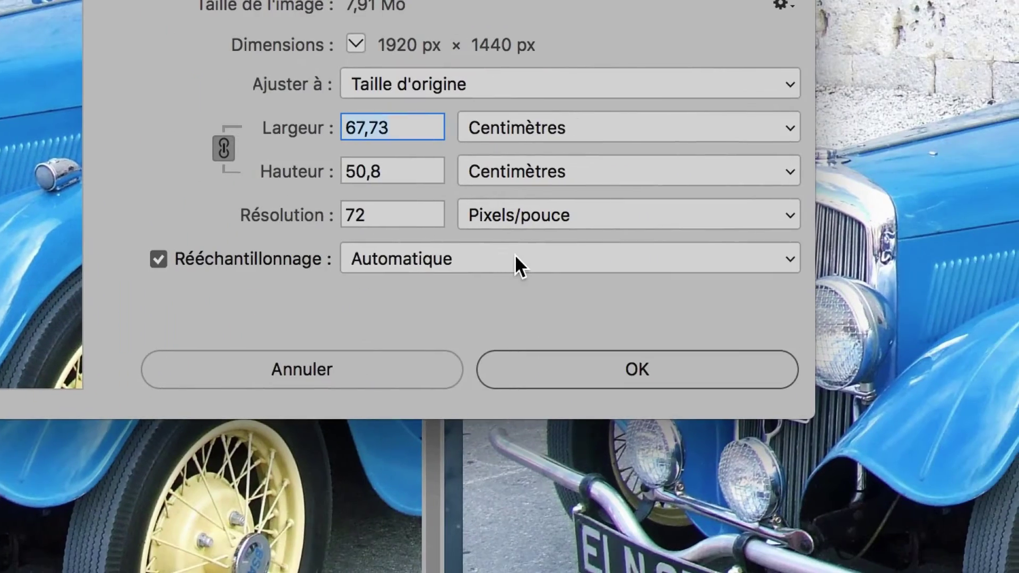
click(515, 256)
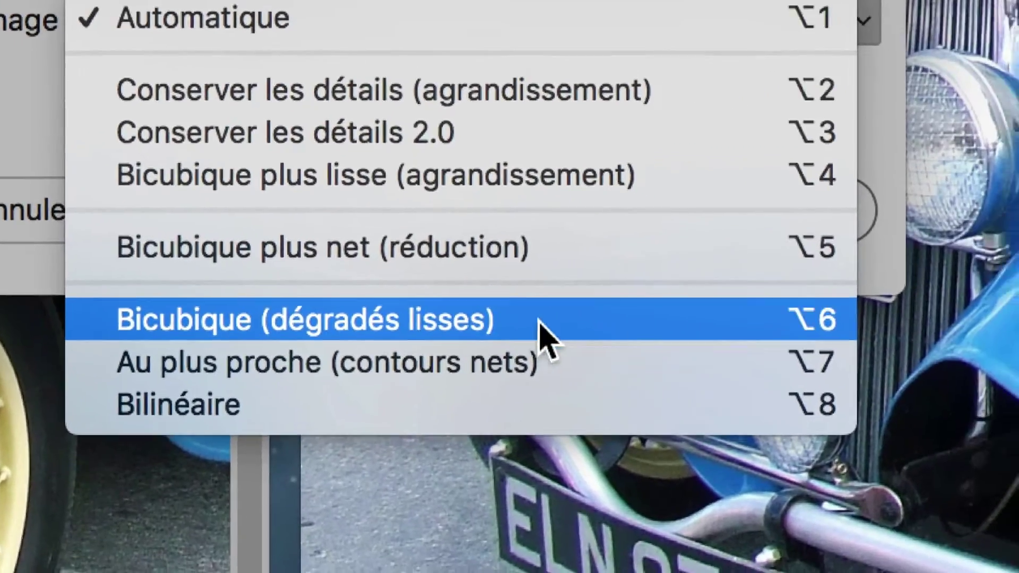
click(537, 329)
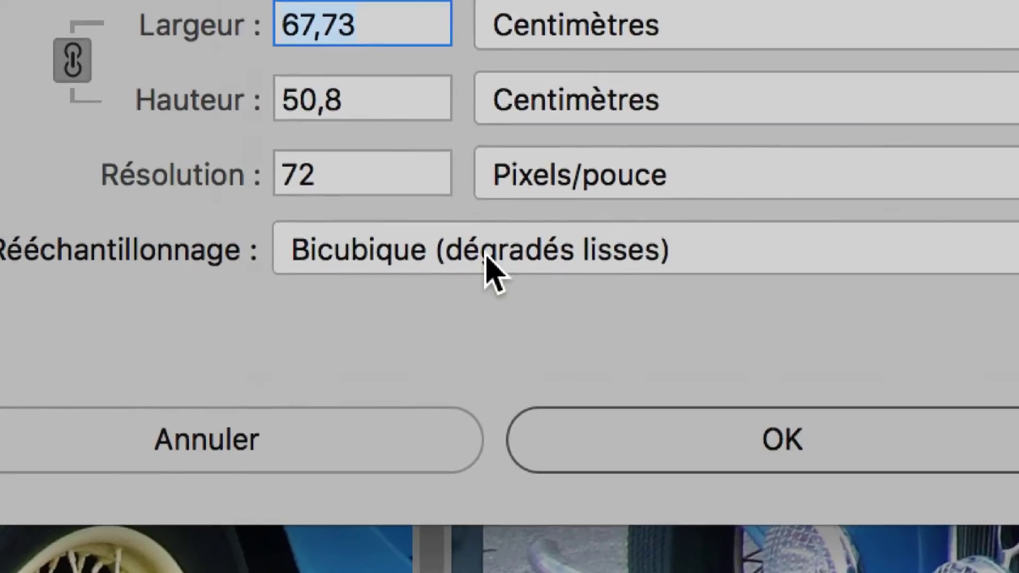
click(488, 257)
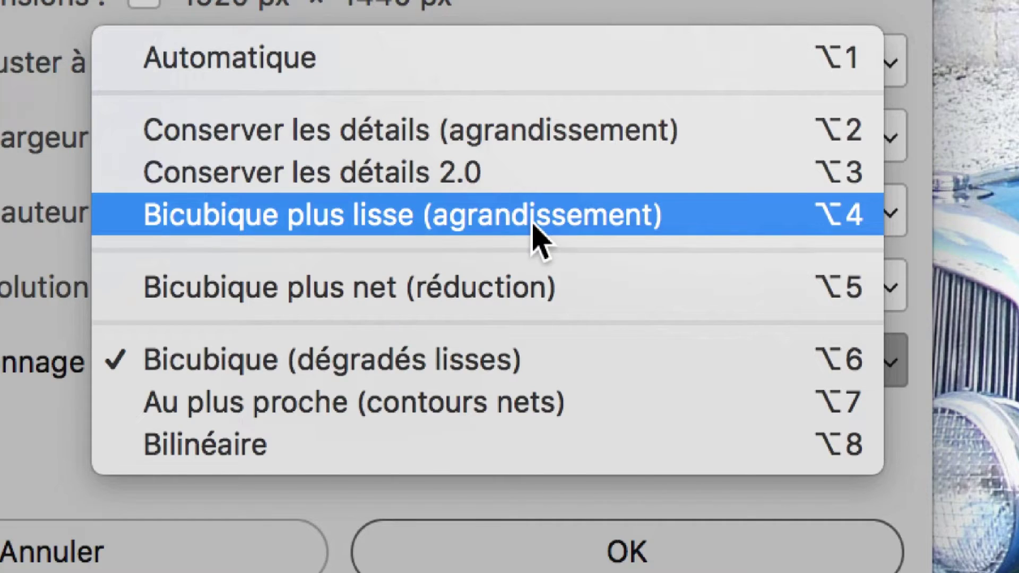
click(533, 225)
key(alt)
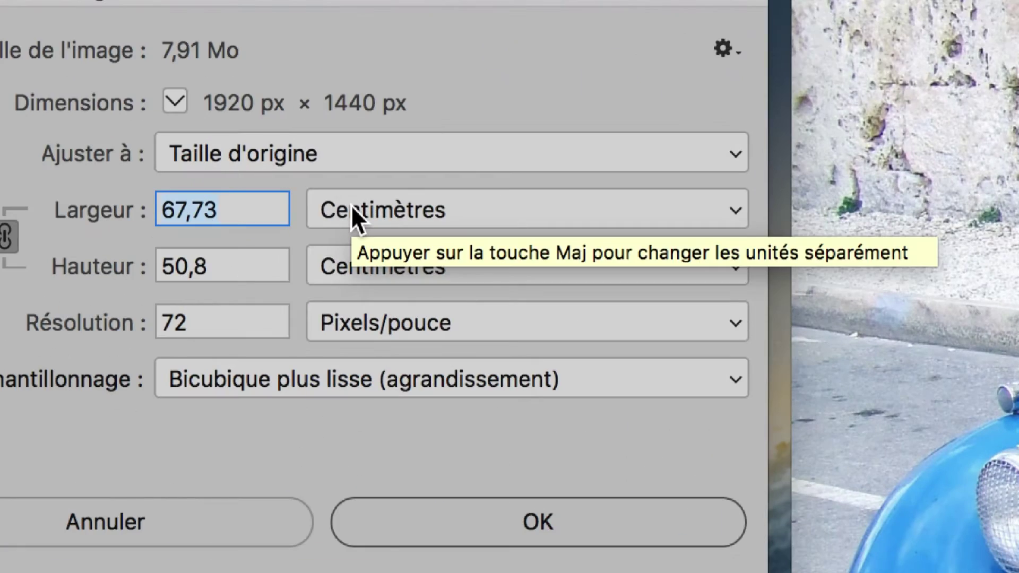
Switch size units to percent and set width to 300%, giving 5760 × 4320 px
click(351, 204)
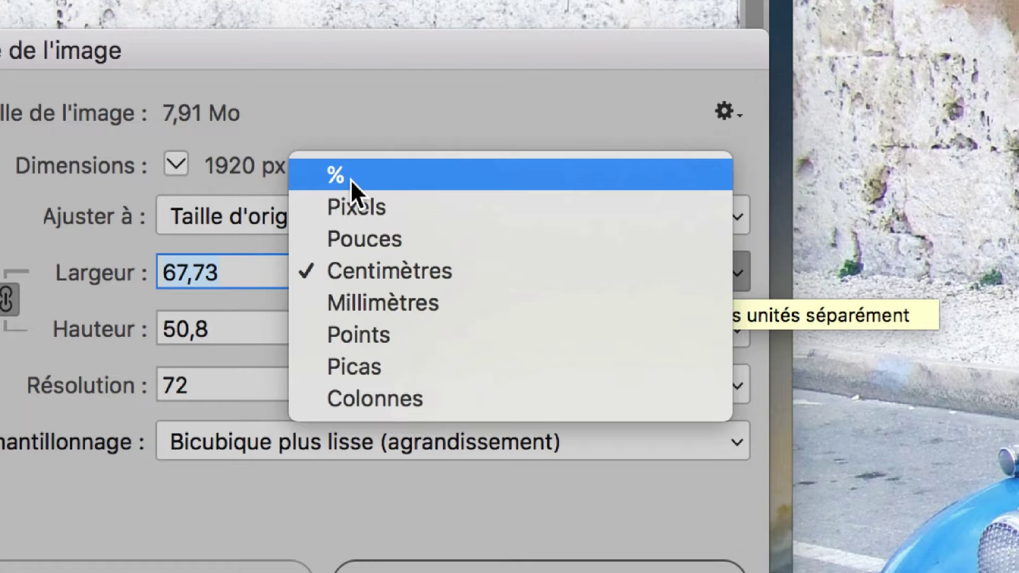
click(351, 180)
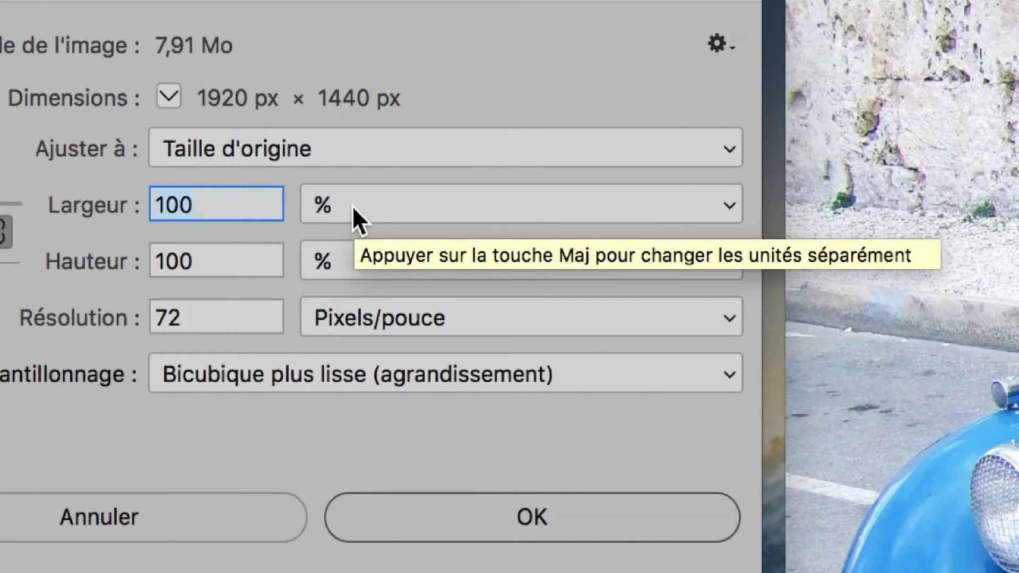
text(3)
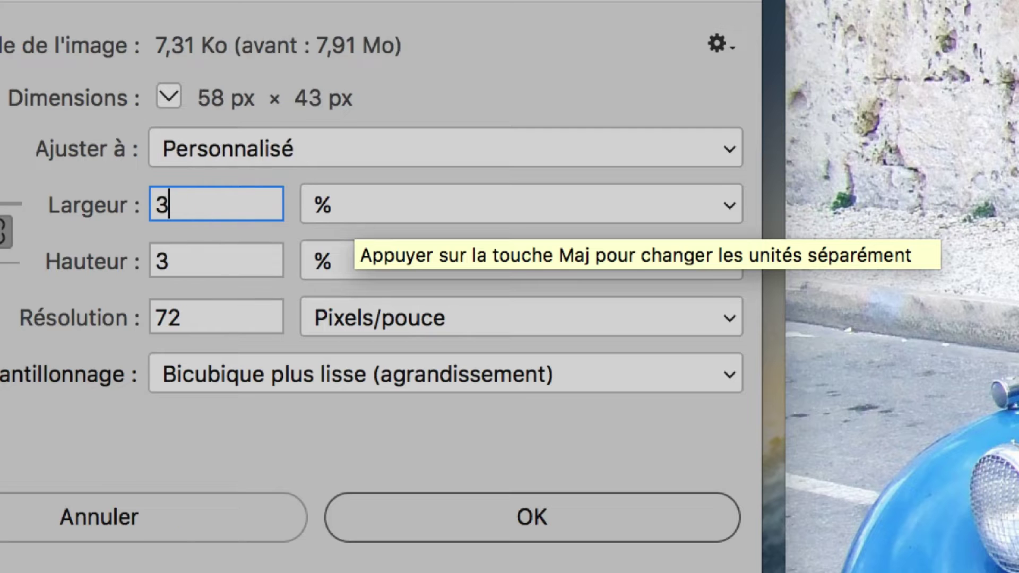
text(00)
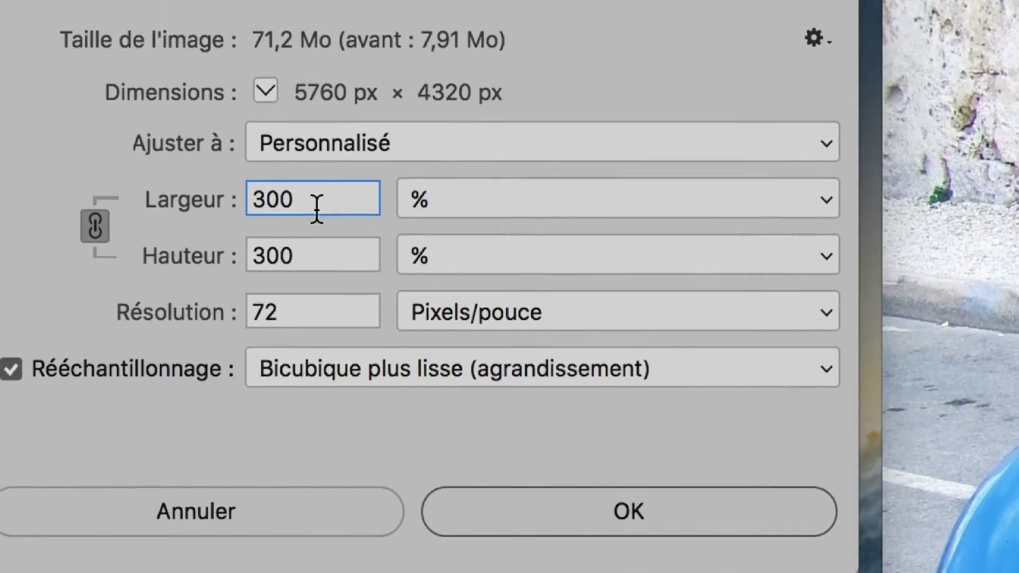
drag(303, 128, 223, 127)
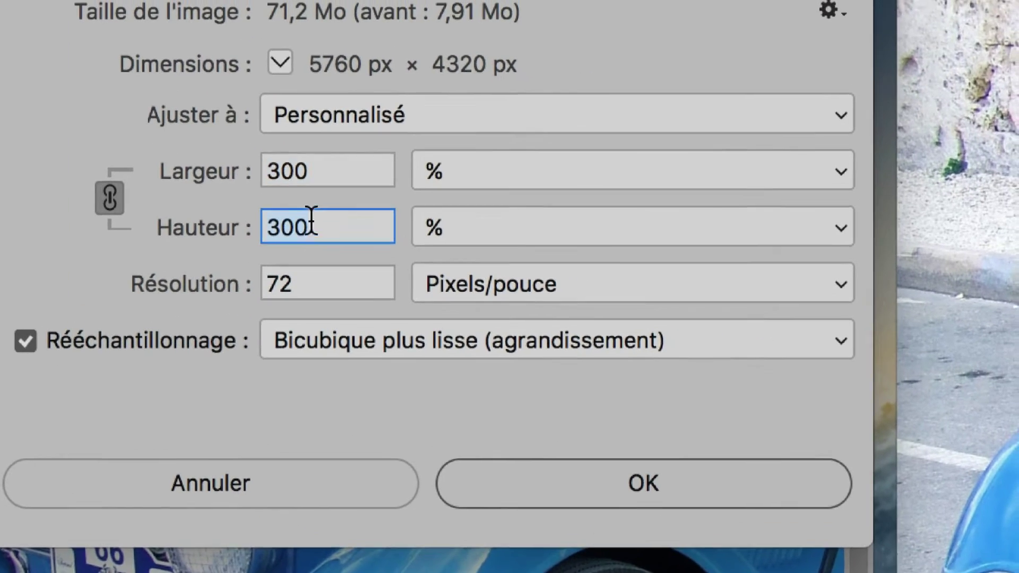
drag(450, 230, 452, 173)
click(309, 207)
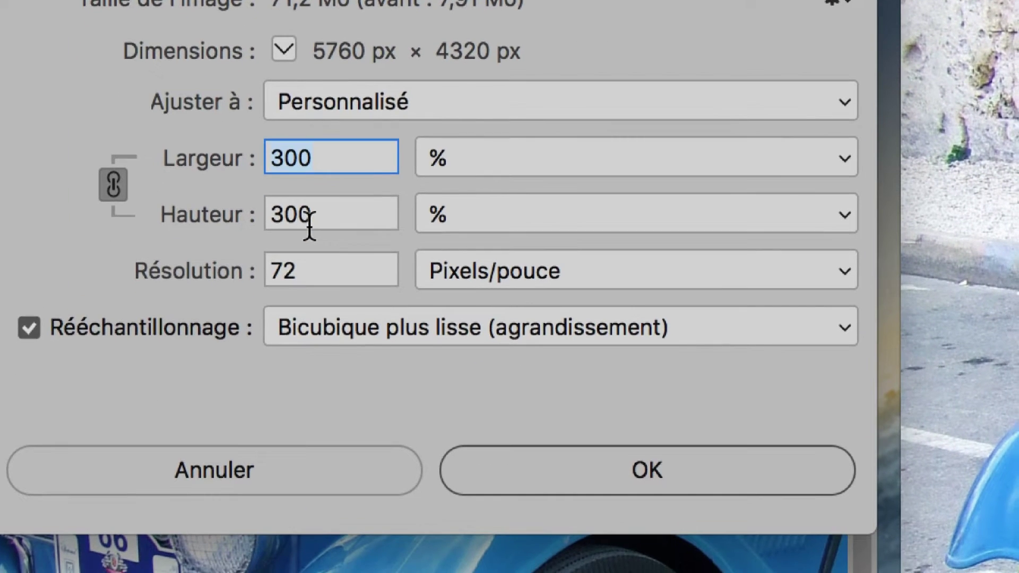
click(310, 218)
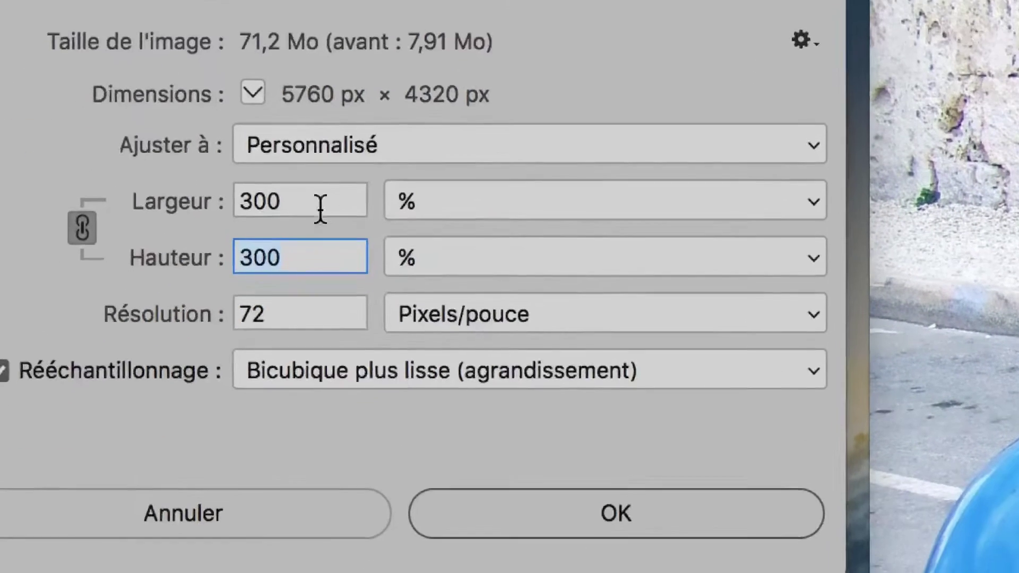
click(320, 208)
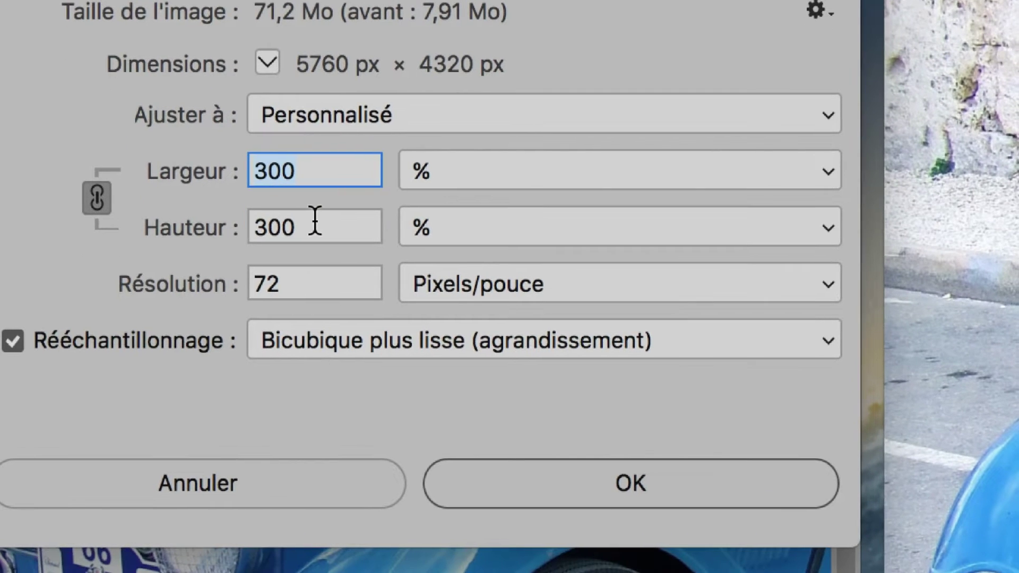
click(317, 222)
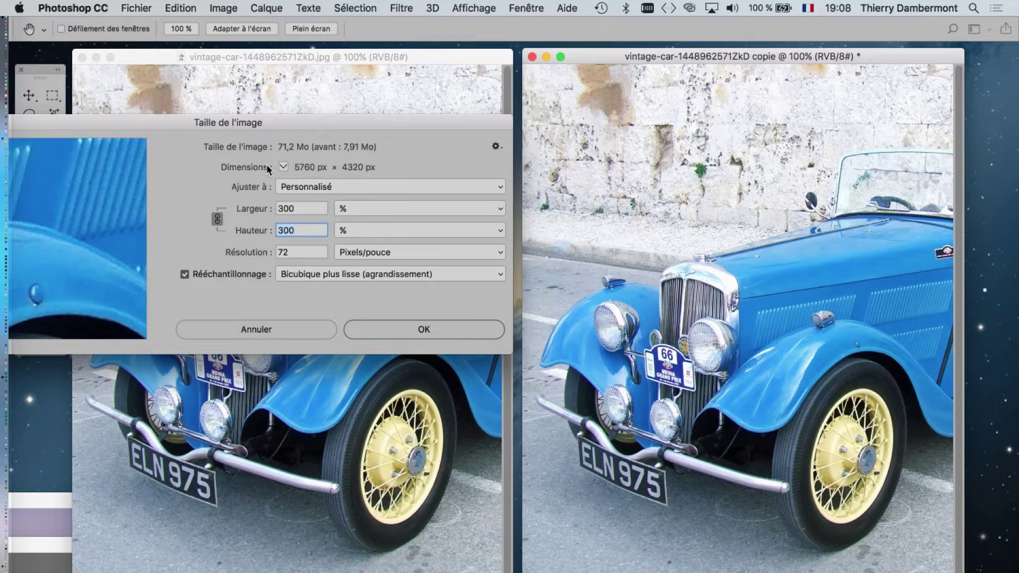
key(alt)
Apply the 300% enlargement to the copy and zoom it onto the door badge
click(424, 329)
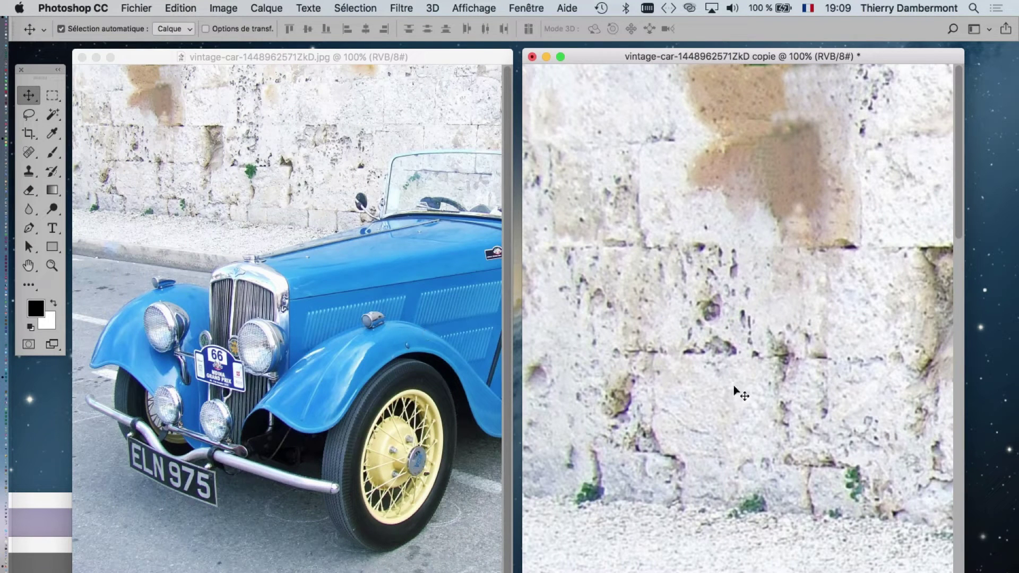
drag(756, 398, 616, 186)
scroll(615, 186, down, 10)
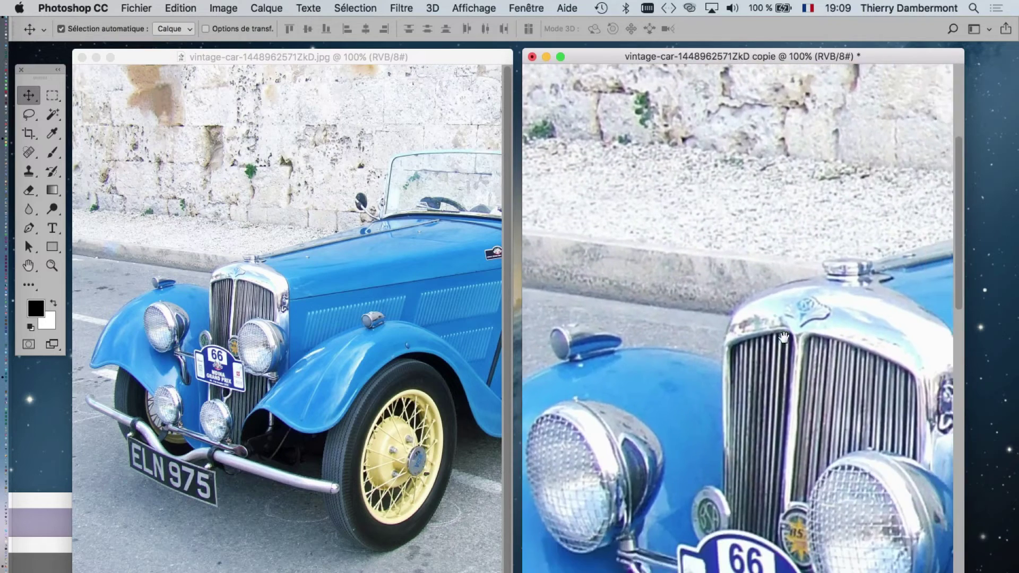
scroll(690, 239, right, 10)
scroll(779, 307, right, 3)
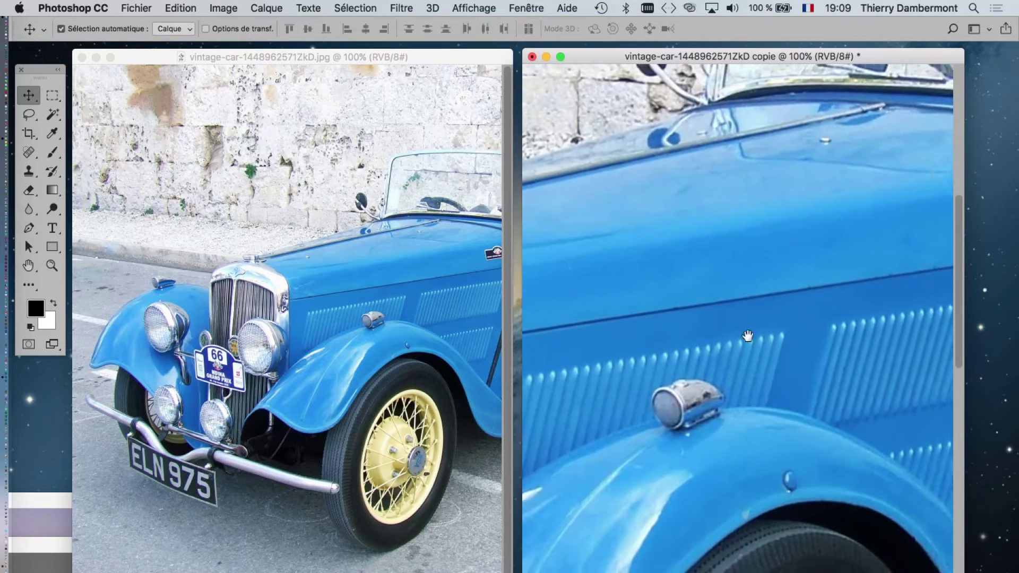
scroll(746, 336, right, 10)
scroll(690, 340, right, 5)
scroll(681, 323, right, 2)
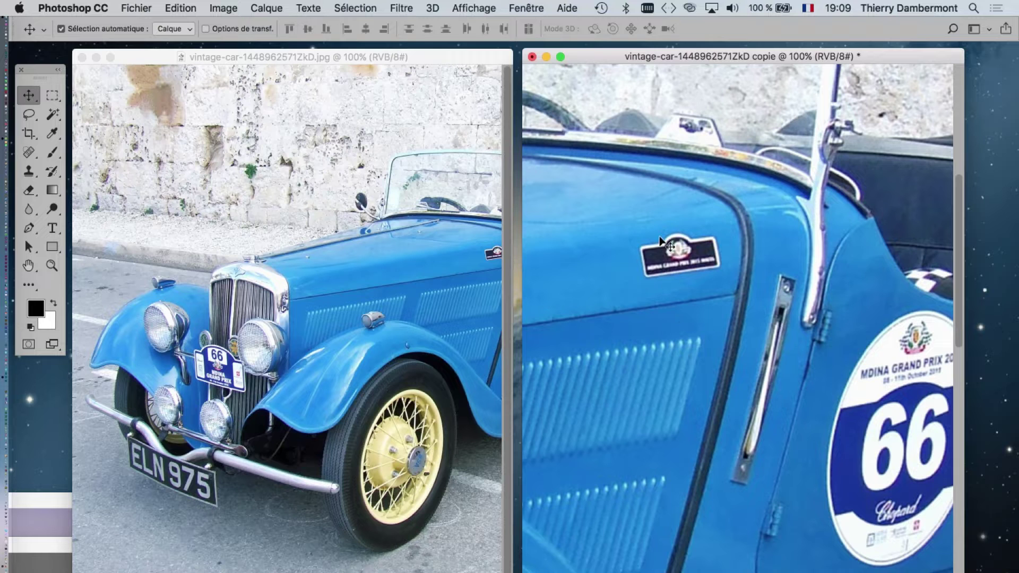
scroll(674, 260, up, 5)
scroll(674, 260, up, 3)
scroll(674, 260, up, 1)
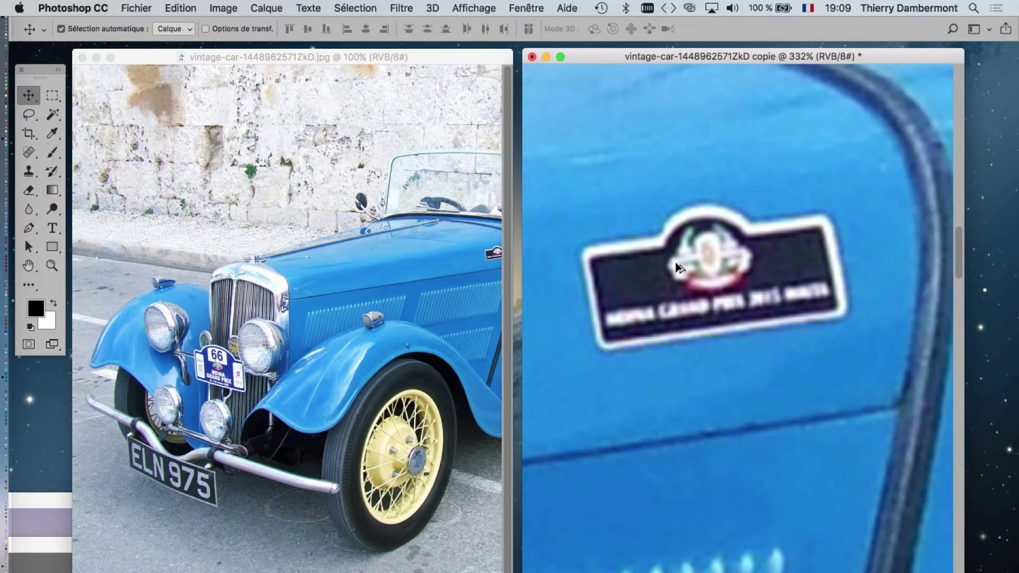
scroll(677, 263, up, 1)
Zoom the original onto the same door badge to compare sharpness
click(444, 281)
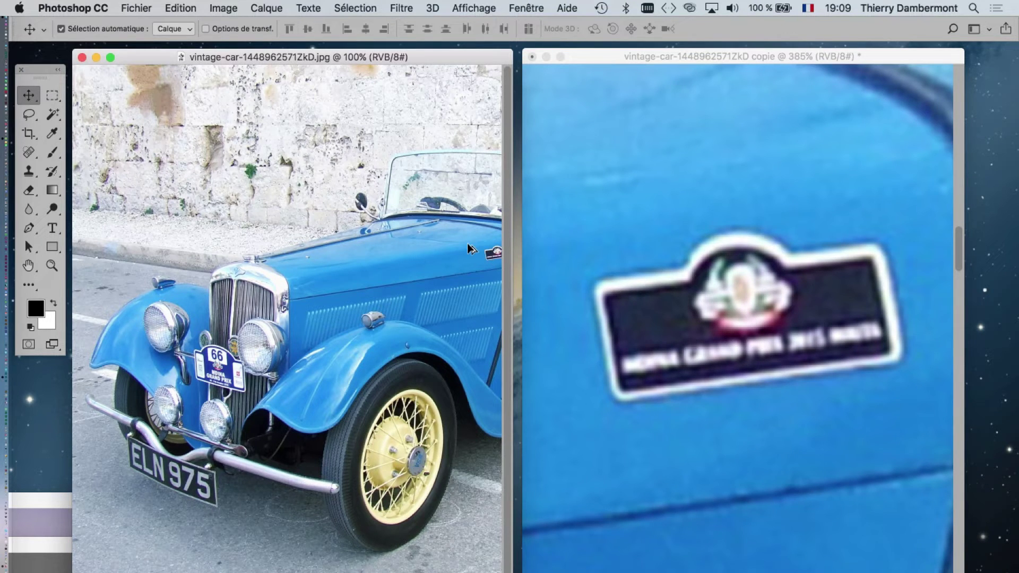
scroll(468, 247, up, 4)
scroll(294, 271, right, 3)
scroll(308, 276, right, 3)
scroll(322, 285, up, 5)
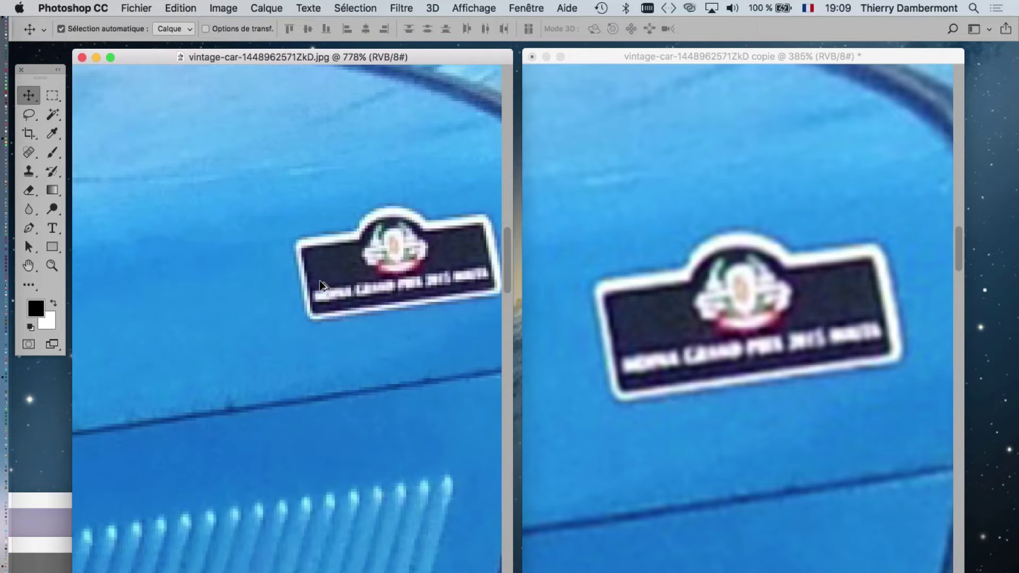
scroll(320, 285, up, 2)
scroll(323, 306, right, 3)
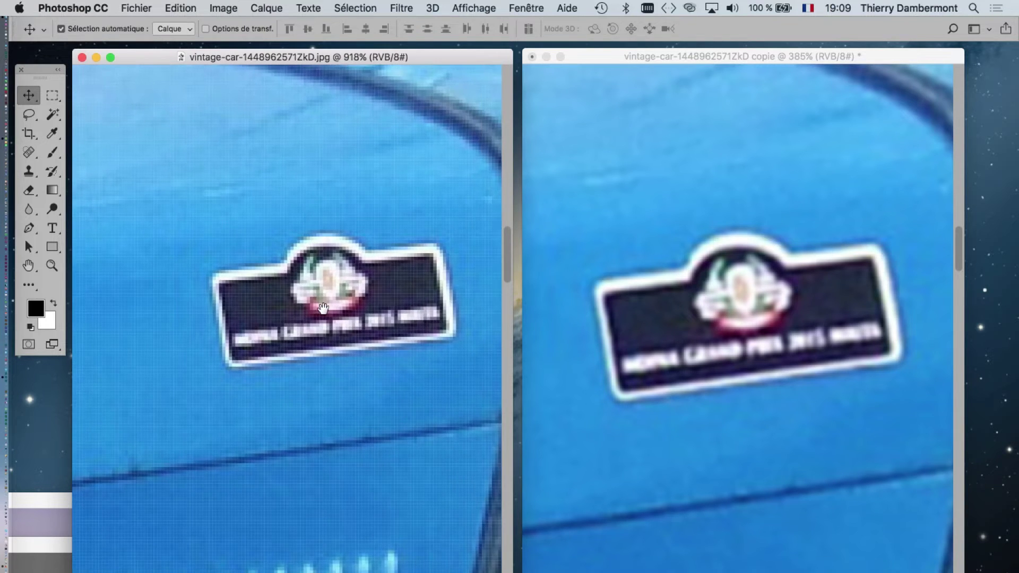
scroll(324, 310, up, 1)
scroll(325, 313, up, 2)
scroll(326, 318, up, 1)
scroll(332, 325, up, 2)
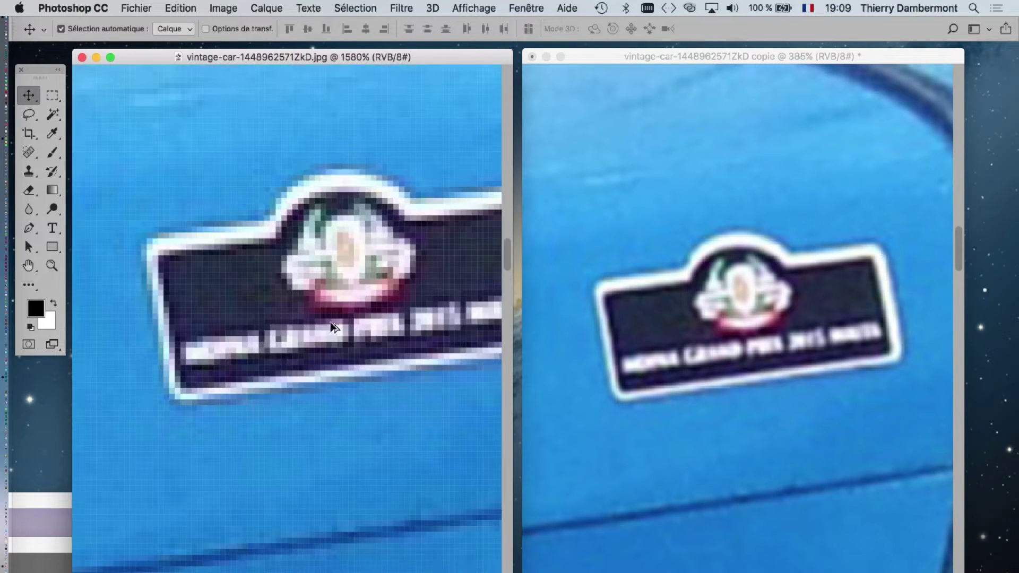
scroll(340, 326, right, 3)
scroll(372, 329, right, 2)
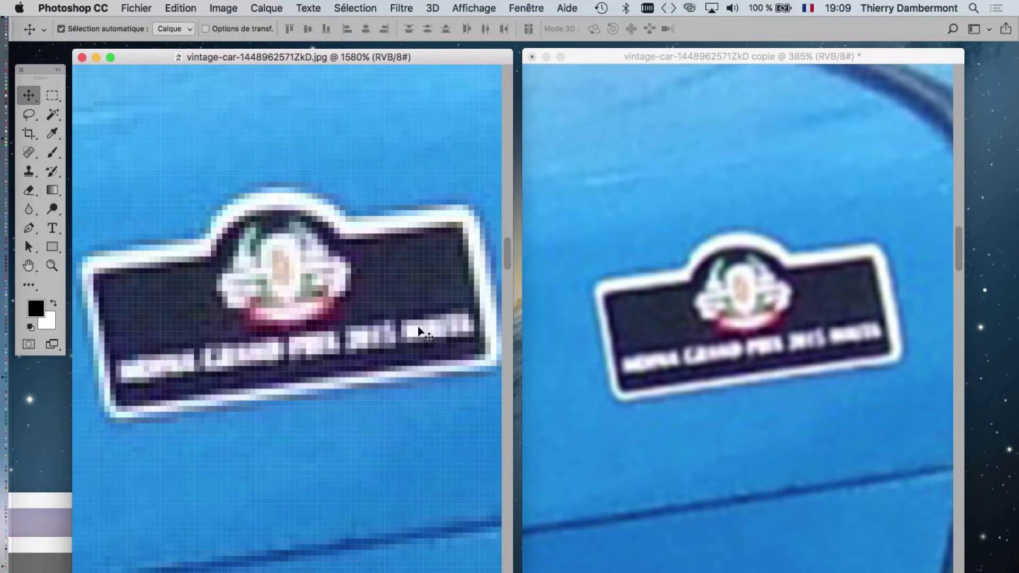
Arrange the upscaled copy and original windows side by side
click(630, 57)
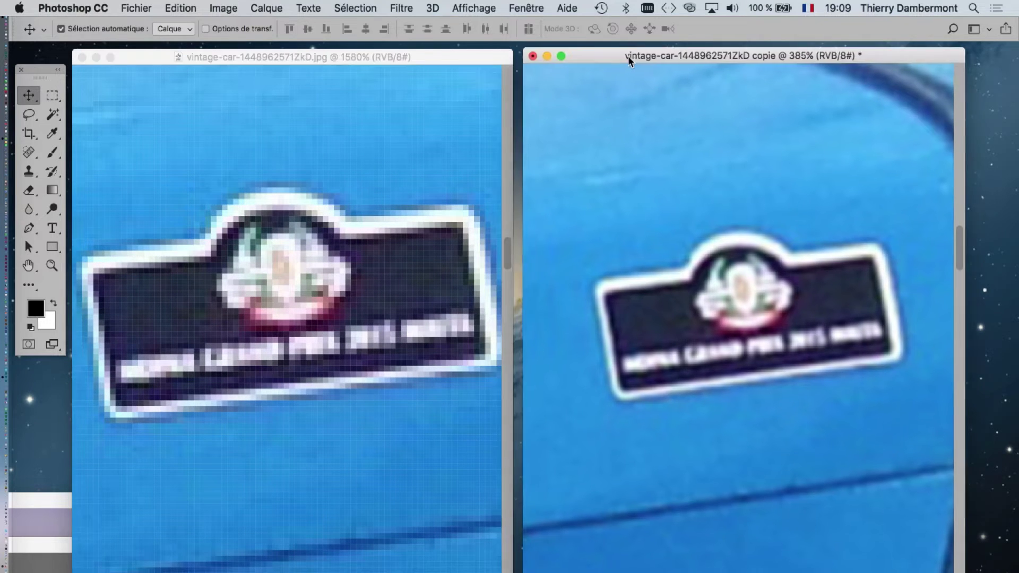
drag(628, 56, 678, 56)
click(458, 53)
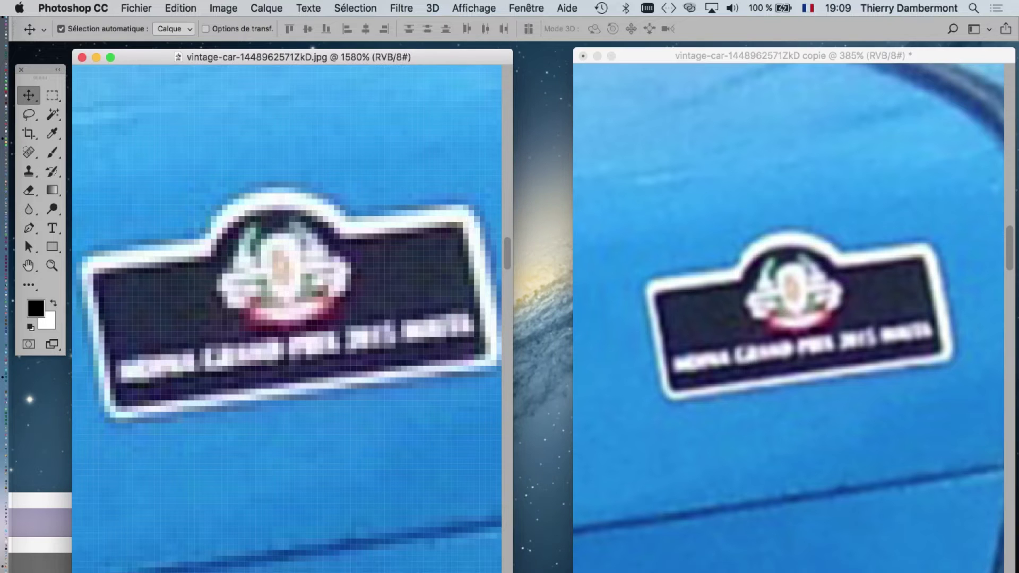
drag(513, 265, 566, 265)
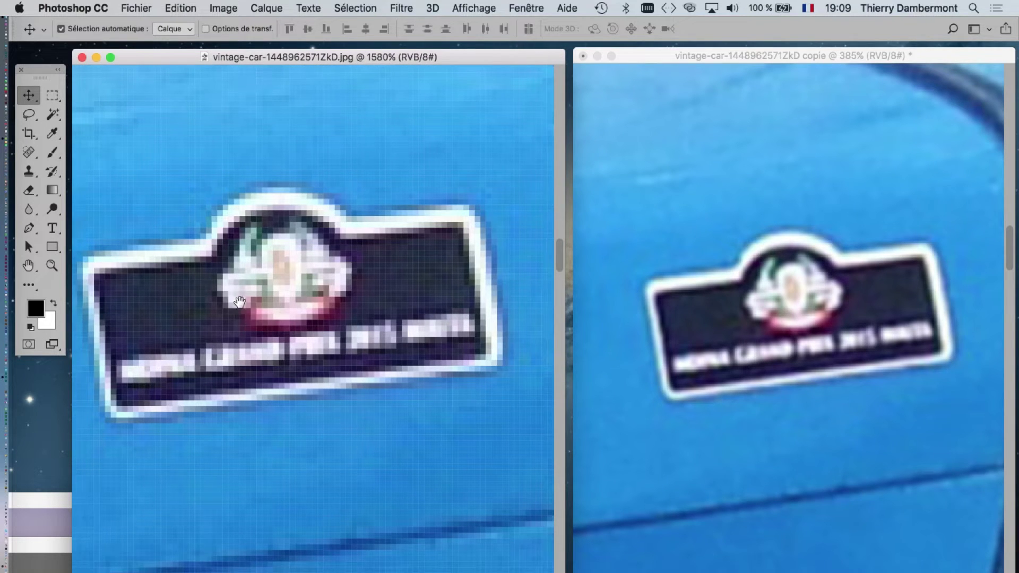
Centre and zoom the pixelated original onto the badge
drag(233, 301, 249, 304)
scroll(798, 311, up, 2)
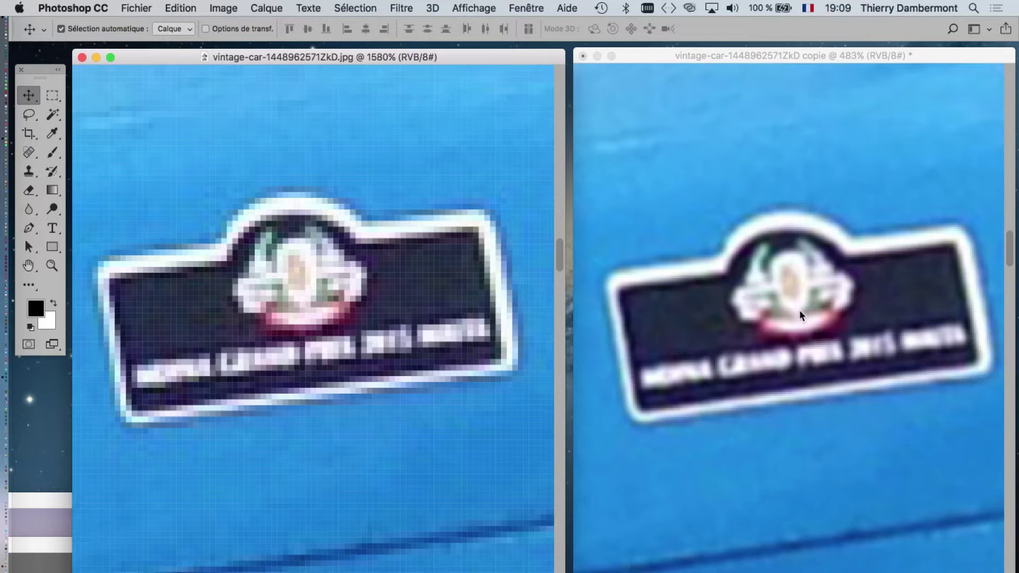
scroll(799, 310, up, 2)
scroll(689, 318, up, 2)
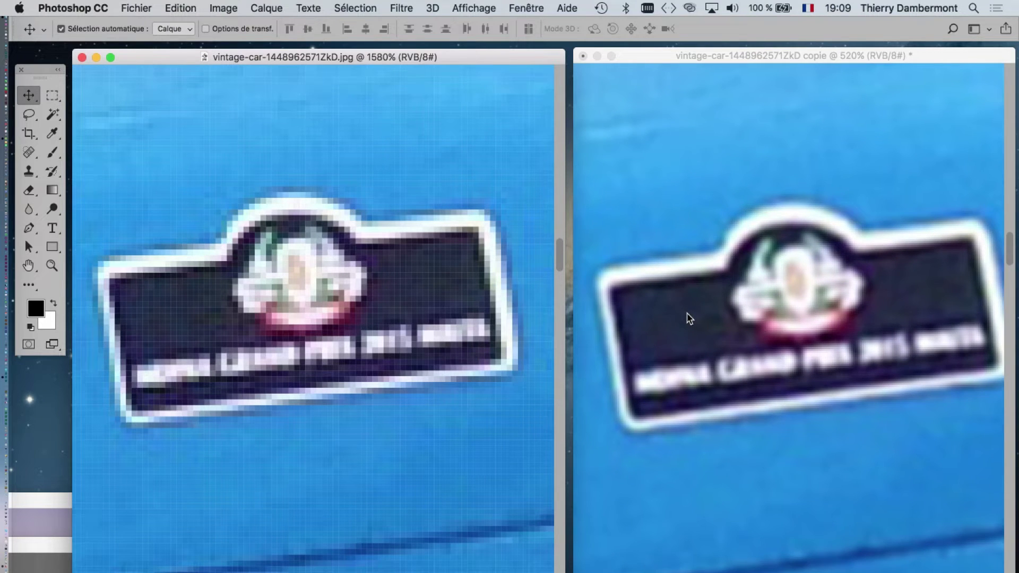
scroll(689, 318, up, 1)
scroll(769, 330, up, 1)
scroll(770, 330, up, 1)
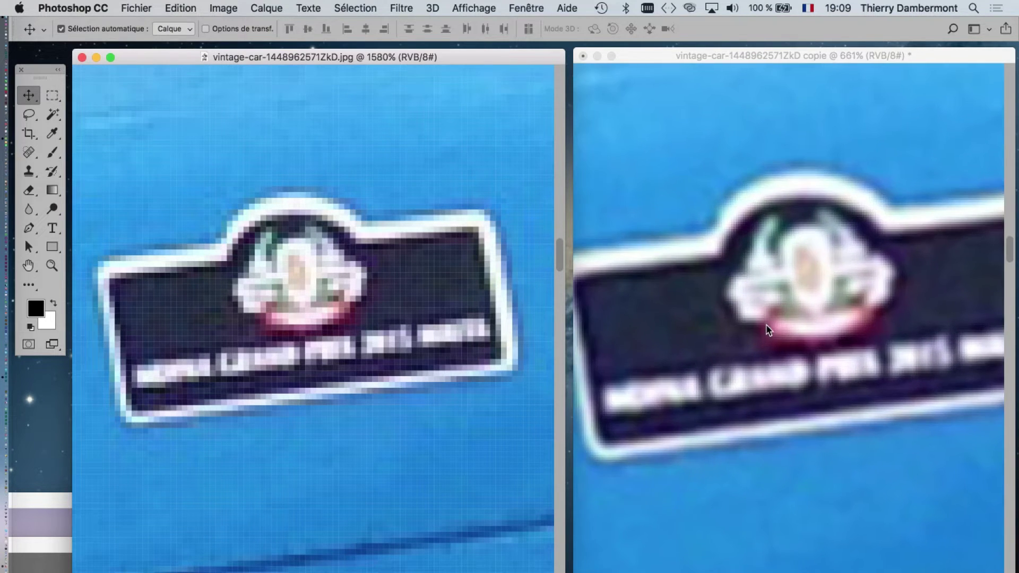
Centre and zoom the upscaled copy onto the badge at a matching size
click(775, 303)
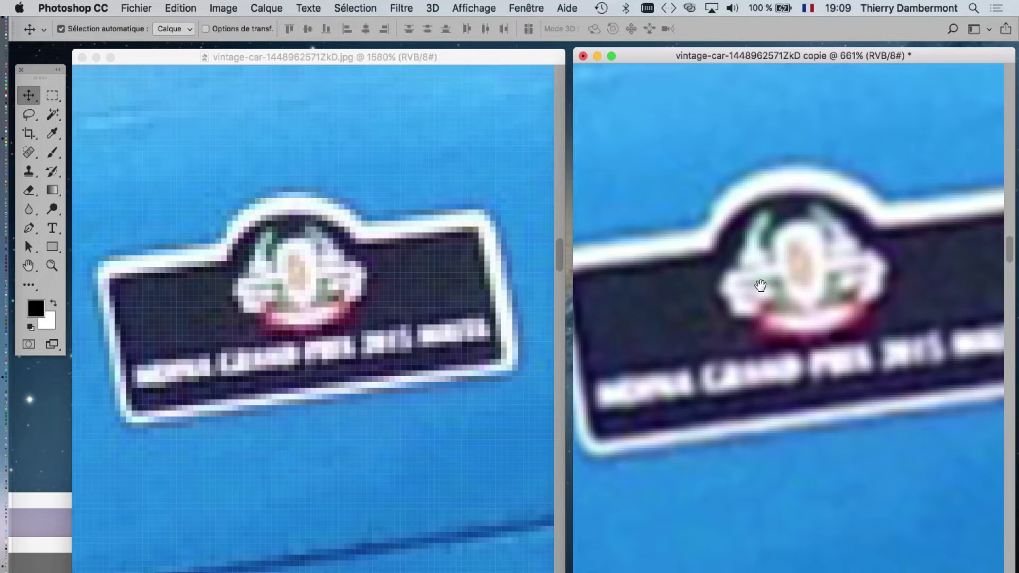
drag(710, 268, 658, 222)
scroll(291, 293, up, 1)
scroll(284, 294, up, 1)
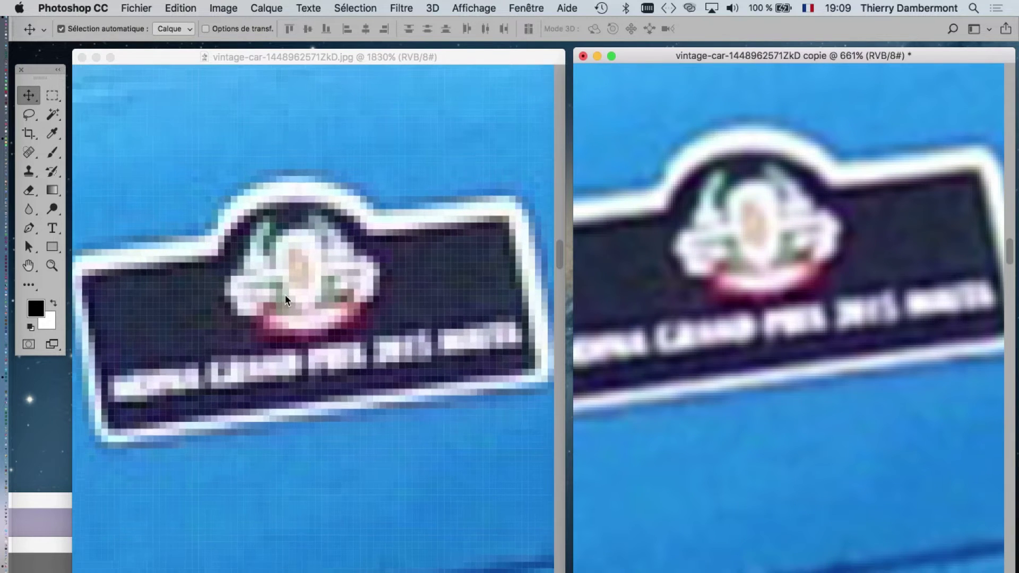
scroll(285, 294, up, 1)
scroll(285, 294, up, 1)
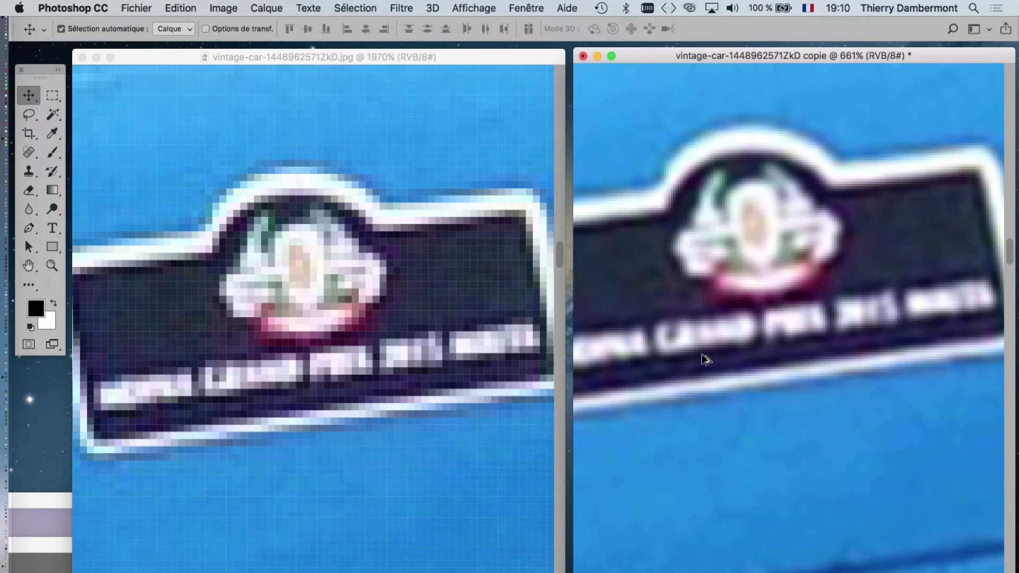
scroll(706, 359, down, 1)
scroll(708, 366, down, 3)
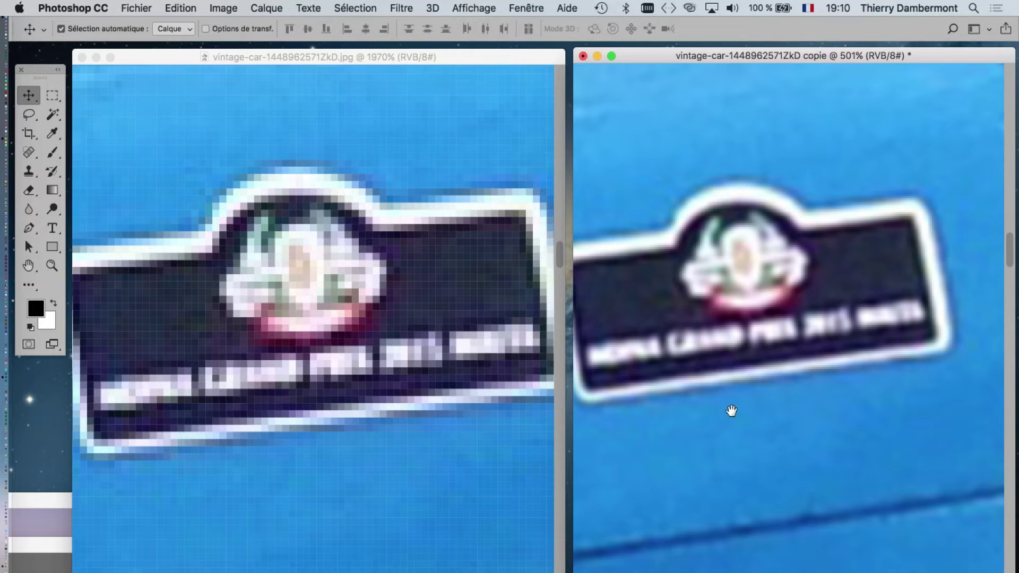
drag(731, 410, 754, 400)
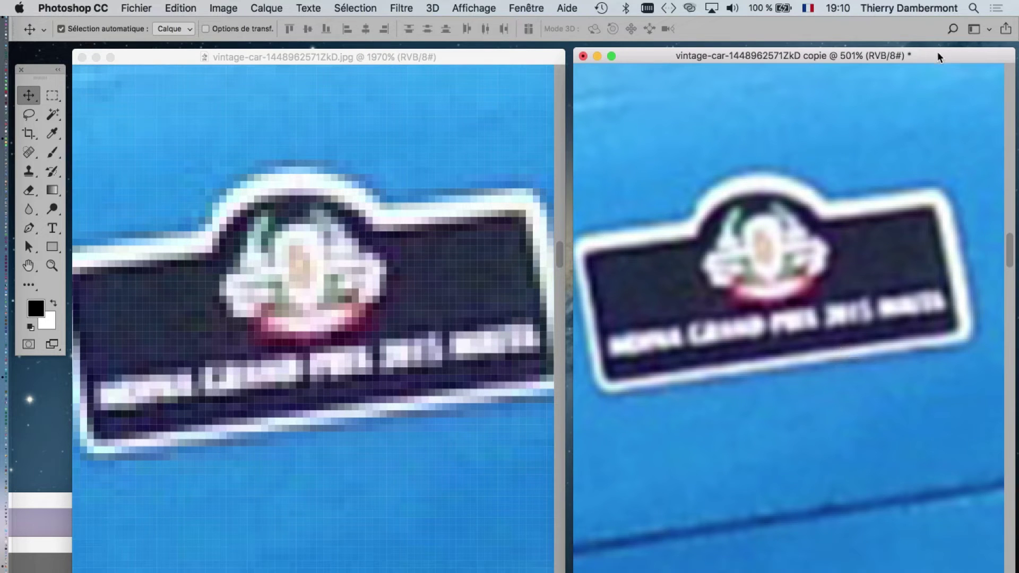
Narrow and reposition the original and upscaled copy windows to make room
double_click(508, 54)
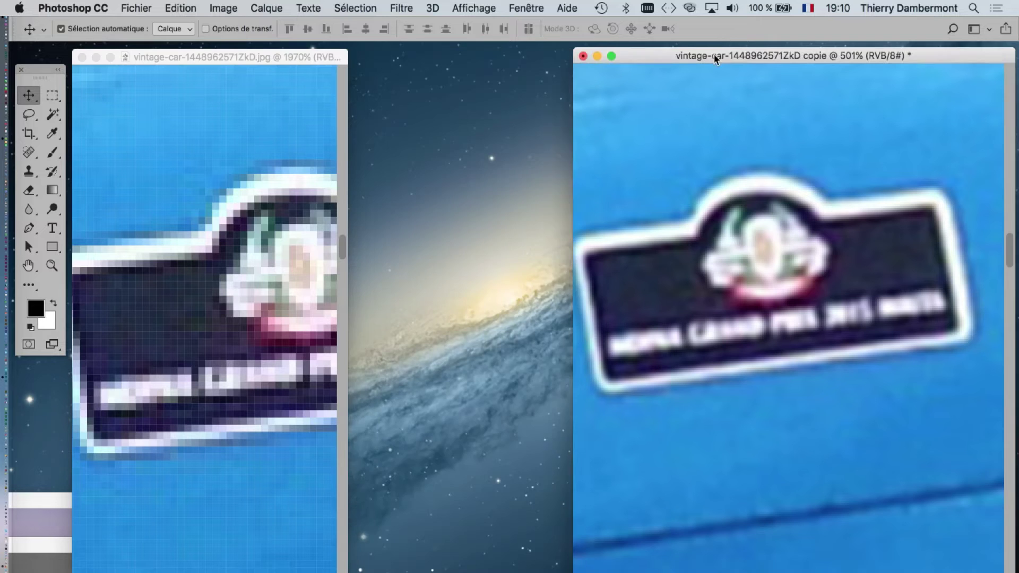
drag(713, 53, 511, 55)
drag(796, 297, 659, 298)
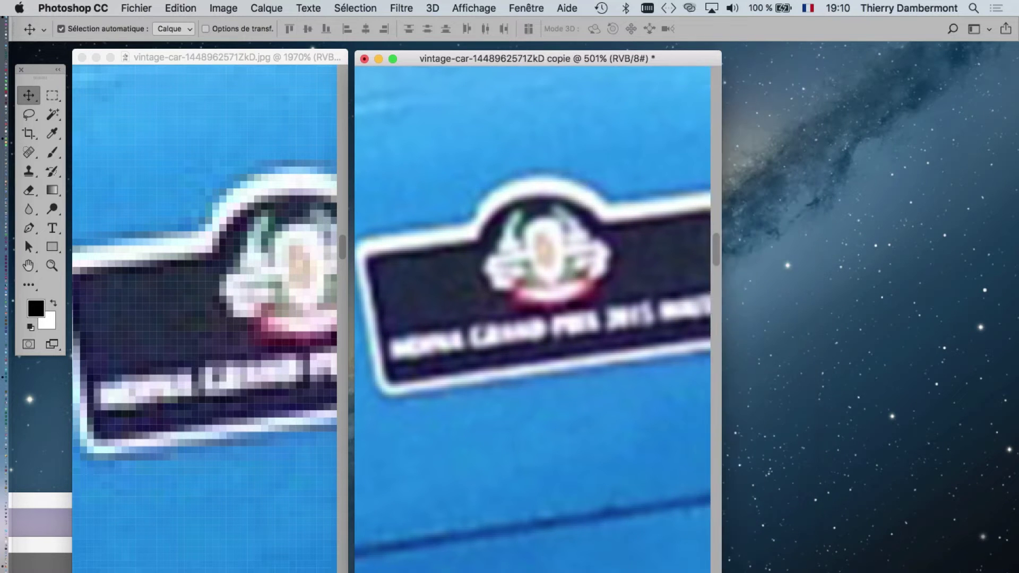
Duplicate the original image as copie 2 via Image > Dupliquer
click(261, 59)
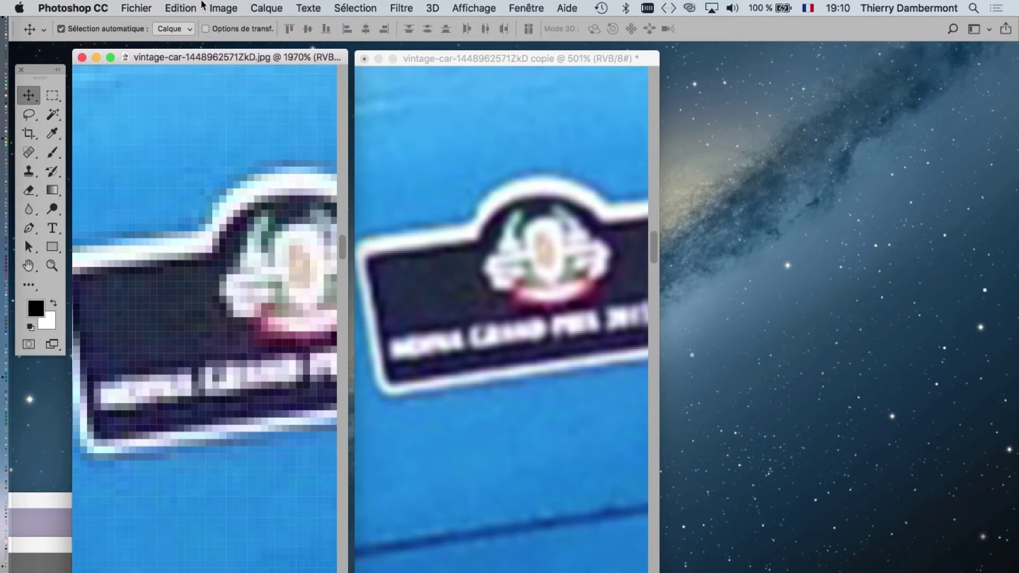
click(211, 7)
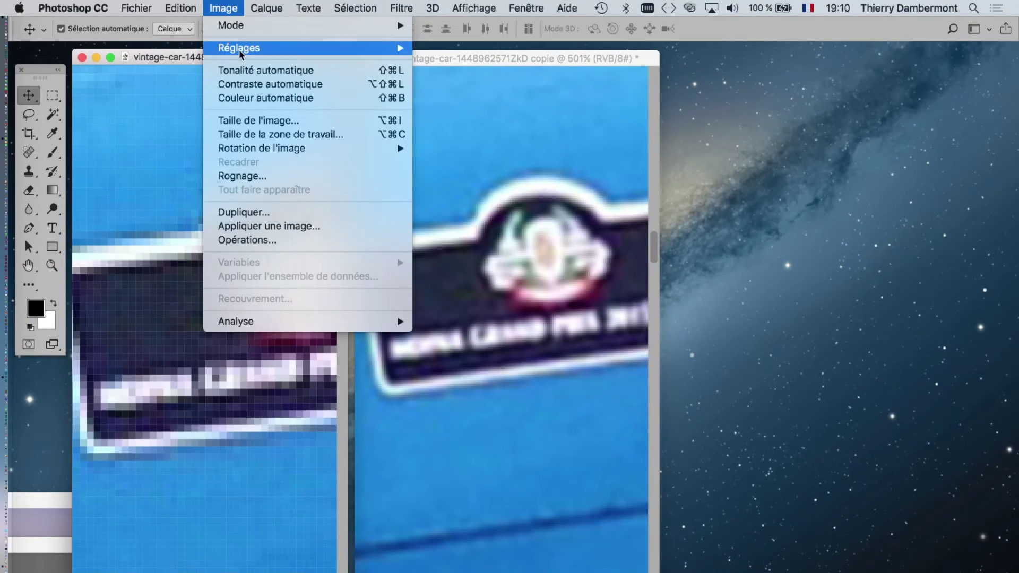
click(278, 211)
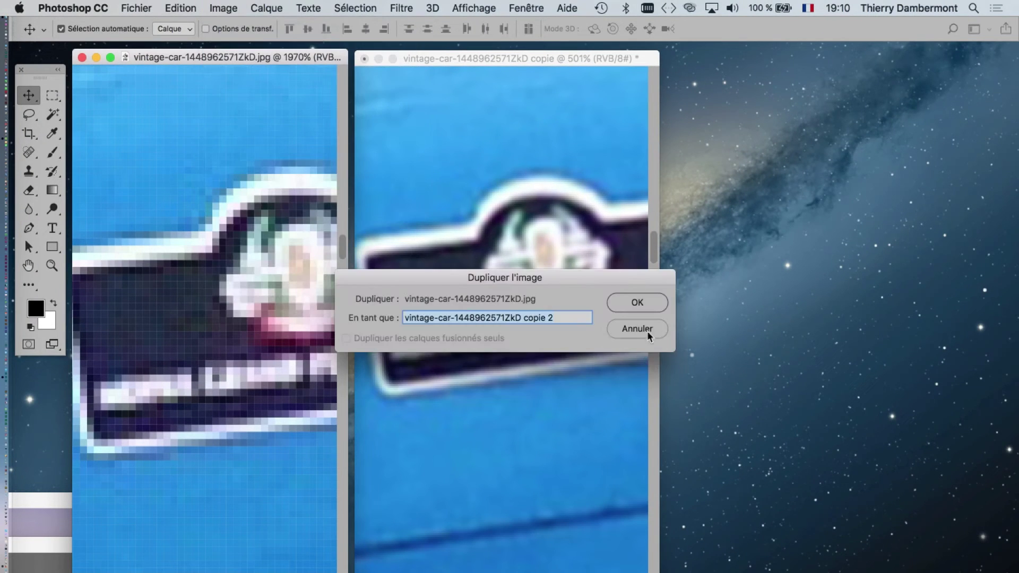
click(658, 304)
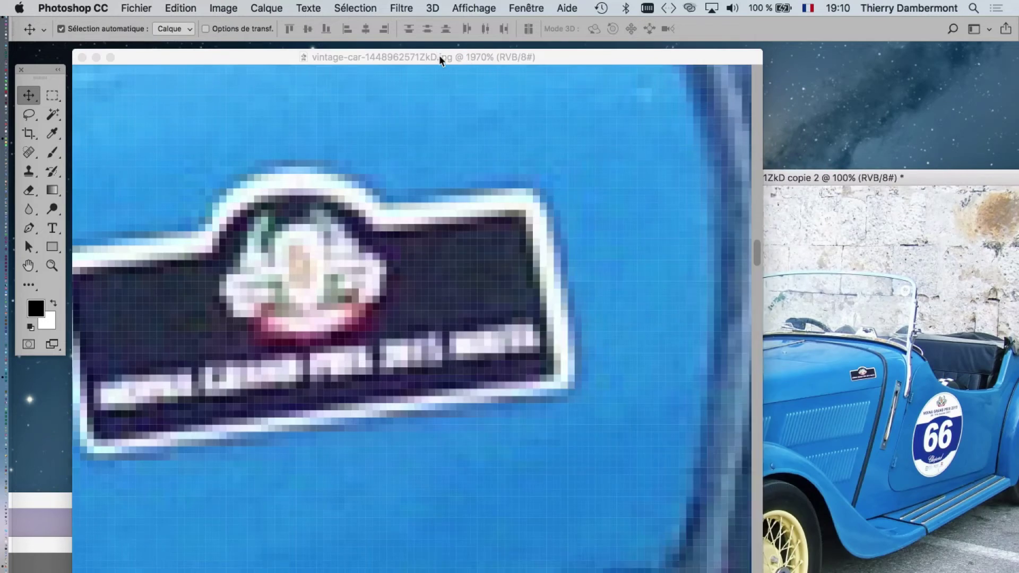
Float and tile the three document windows side by side, copie 2 on the right
mouse_move(438, 55)
mouse_down()
mouse_move(551, 177)
mouse_move(439, 61)
mouse_up()
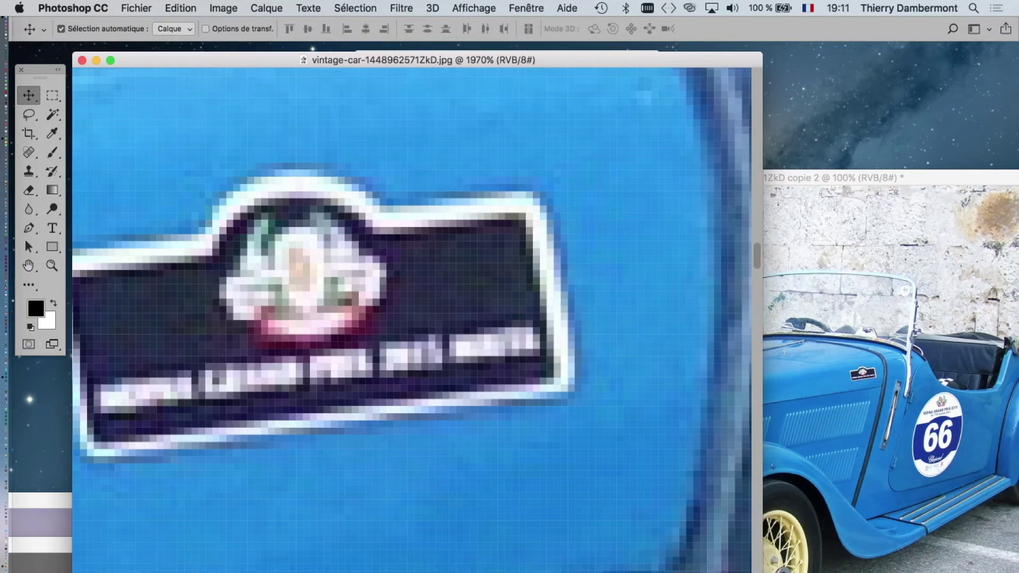
mouse_move(762, 318)
mouse_down()
mouse_move(274, 319)
mouse_move(352, 318)
mouse_up()
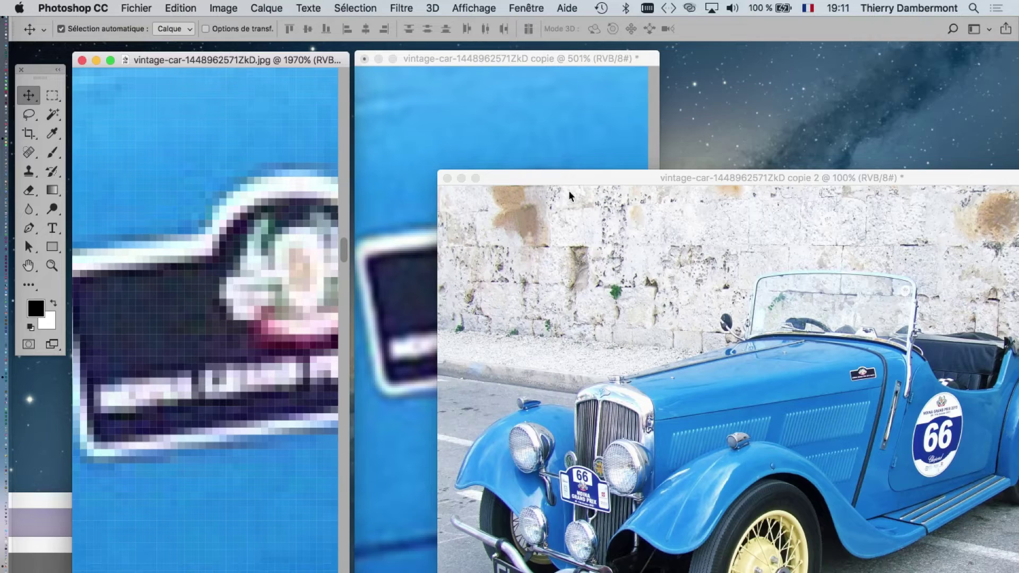
mouse_move(572, 175)
mouse_down()
mouse_move(269, 100)
mouse_move(273, 90)
mouse_up()
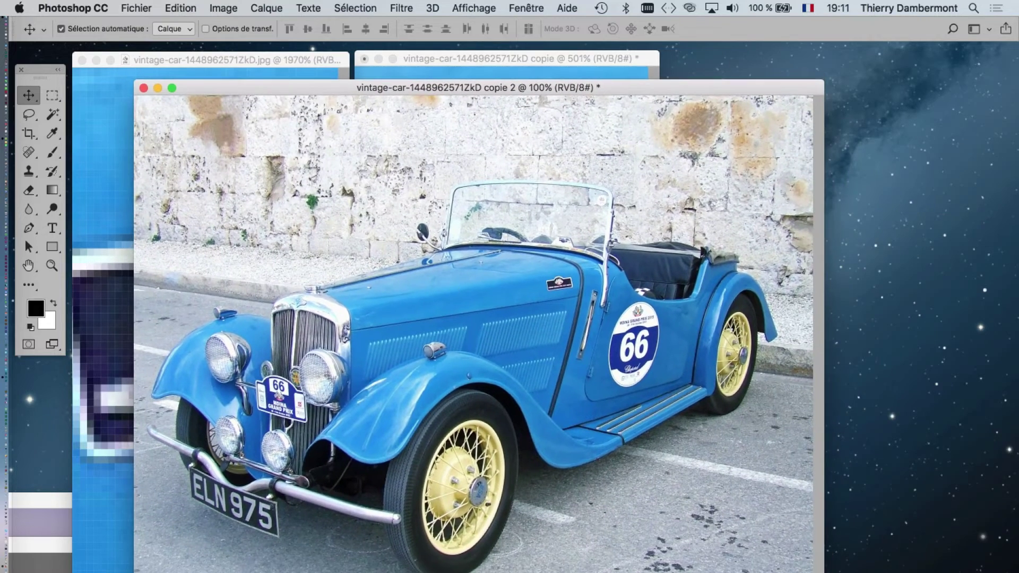
mouse_move(823, 572)
mouse_down()
mouse_move(478, 490)
mouse_move(388, 523)
mouse_move(395, 572)
mouse_up()
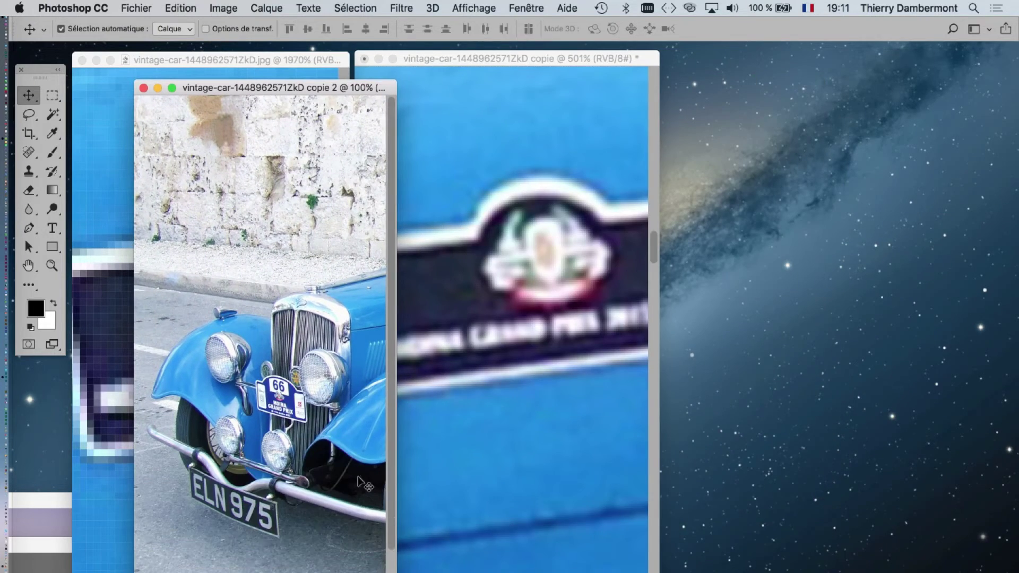
mouse_move(232, 94)
mouse_down()
mouse_move(814, 108)
mouse_move(764, 64)
mouse_up()
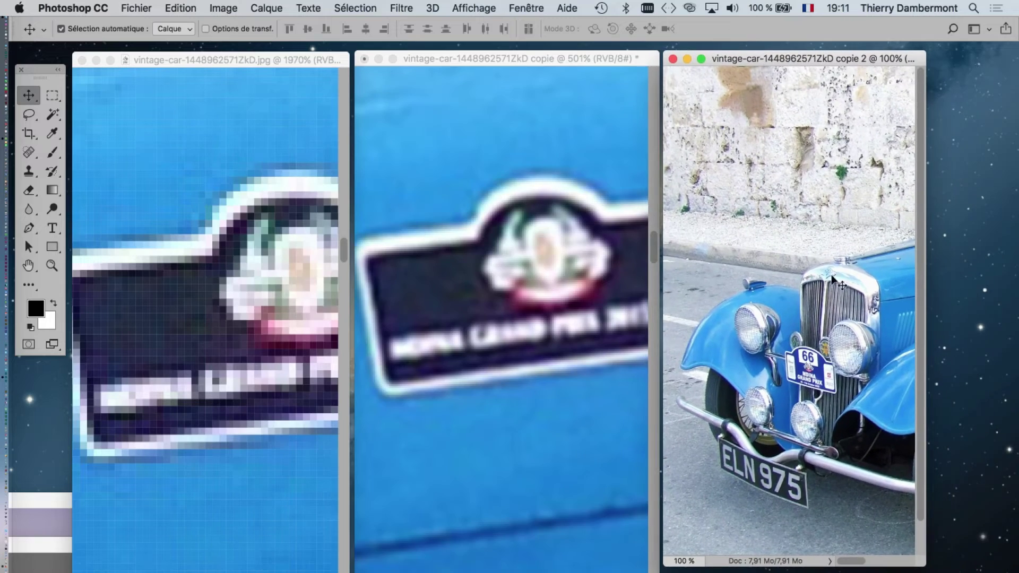
drag(921, 564, 982, 572)
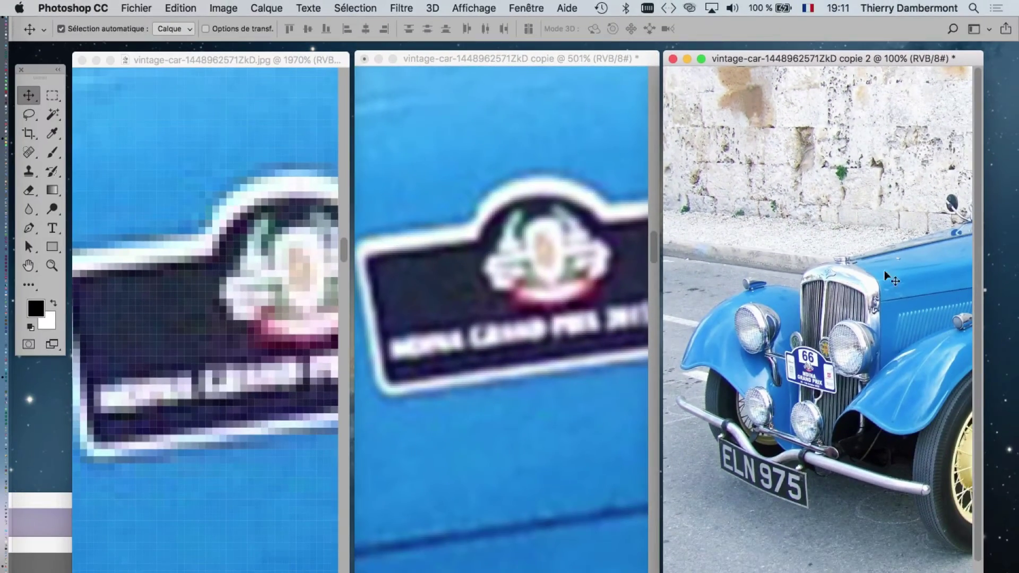
Zoom copie 2 to about 1310% centred on the rally badge
scroll(872, 282, right, 5)
scroll(874, 271, right, 2)
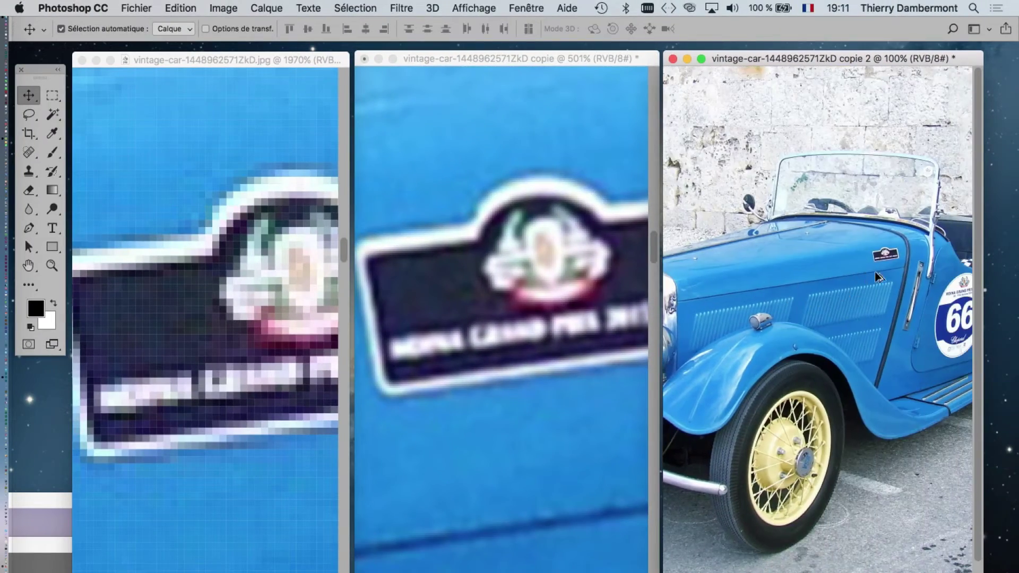
scroll(884, 263, up, 10)
drag(885, 263, 784, 319)
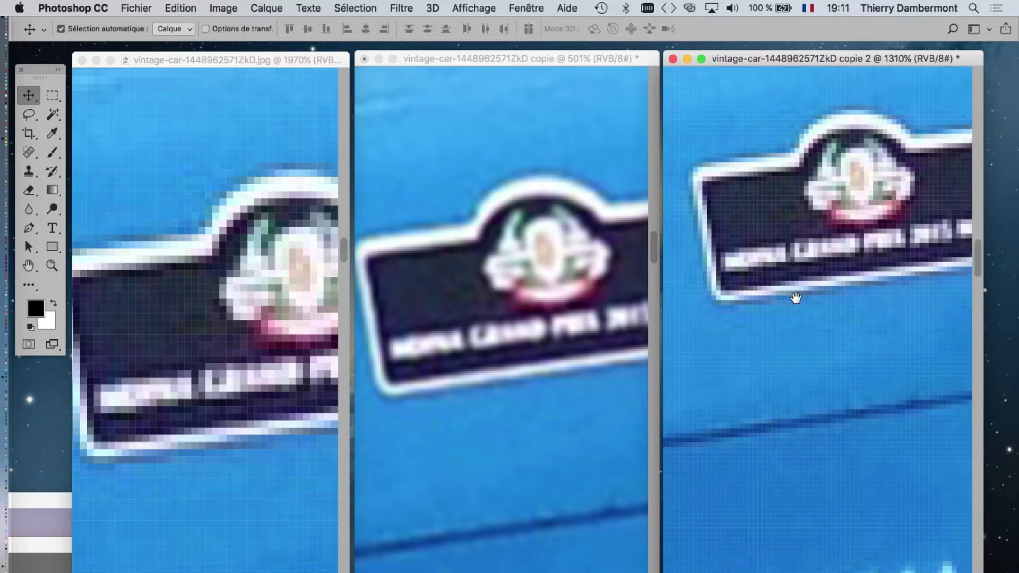
Set copie 2's Image Size to 300% with Conserver les détails 2.0 resampling
click(220, 8)
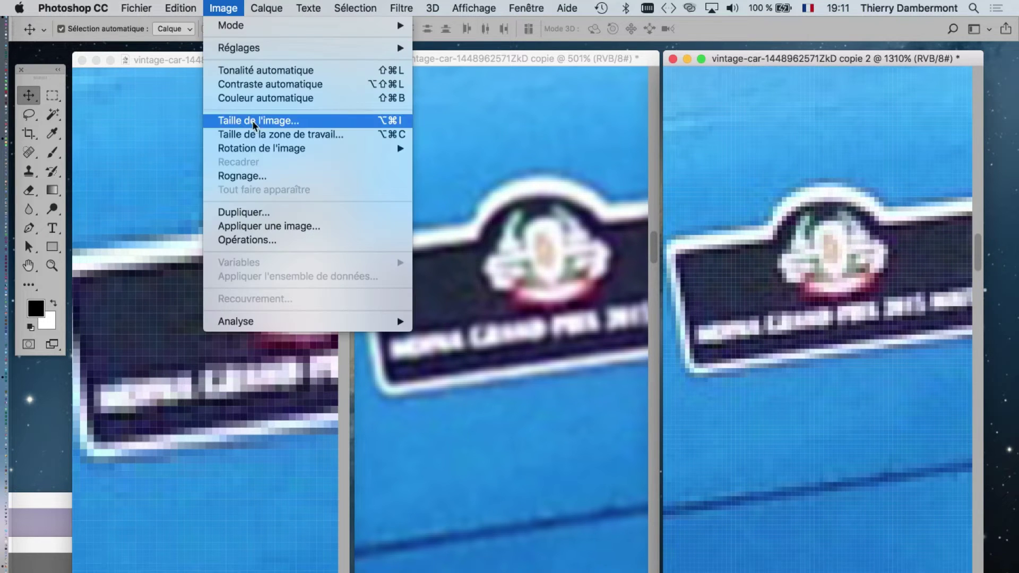
click(261, 122)
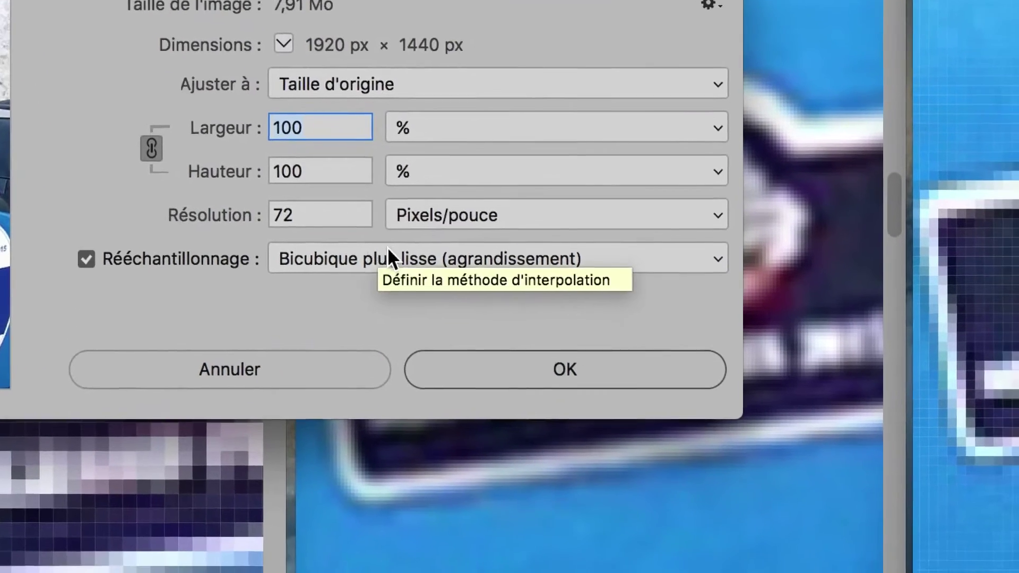
click(405, 276)
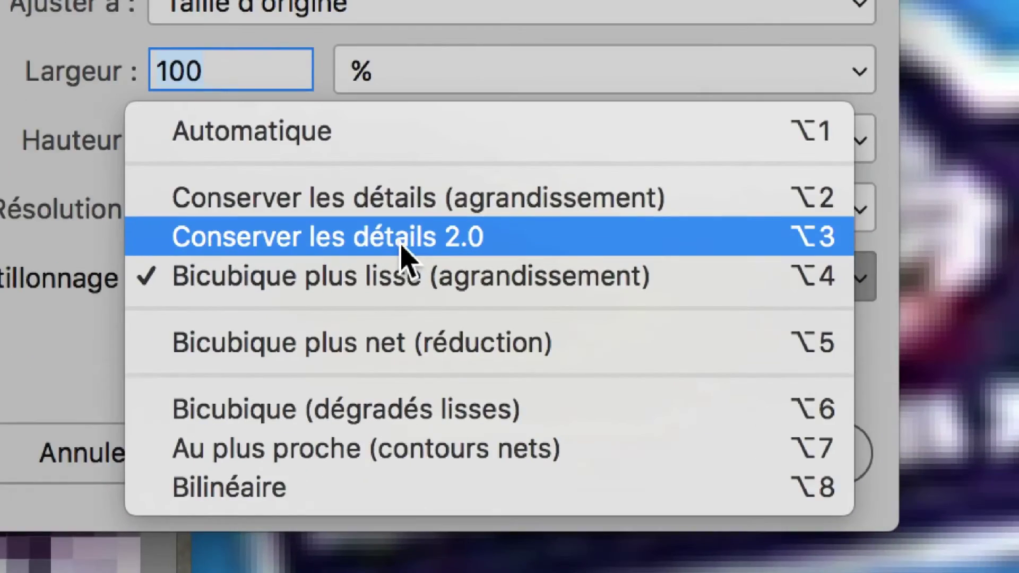
click(402, 245)
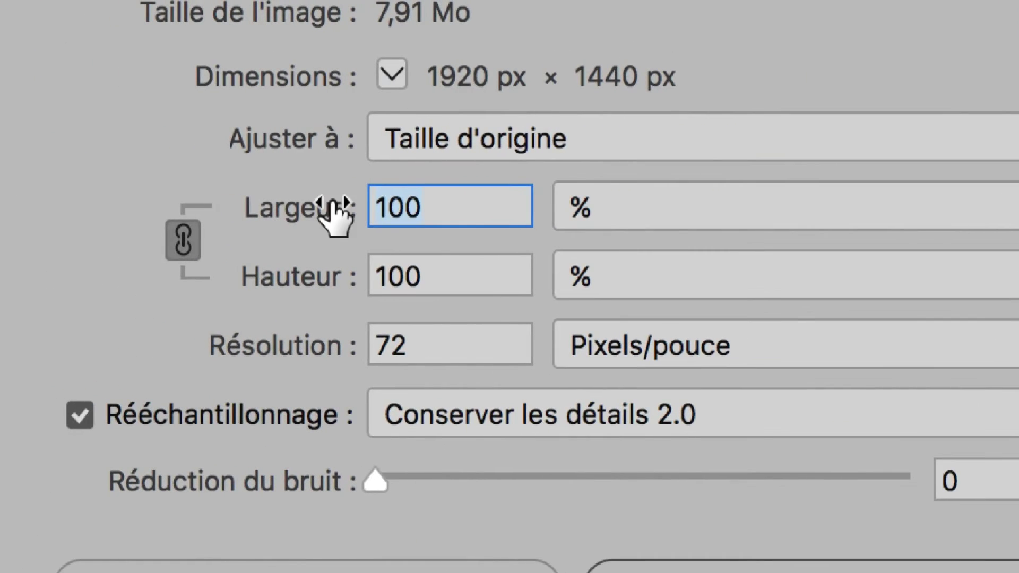
text(300)
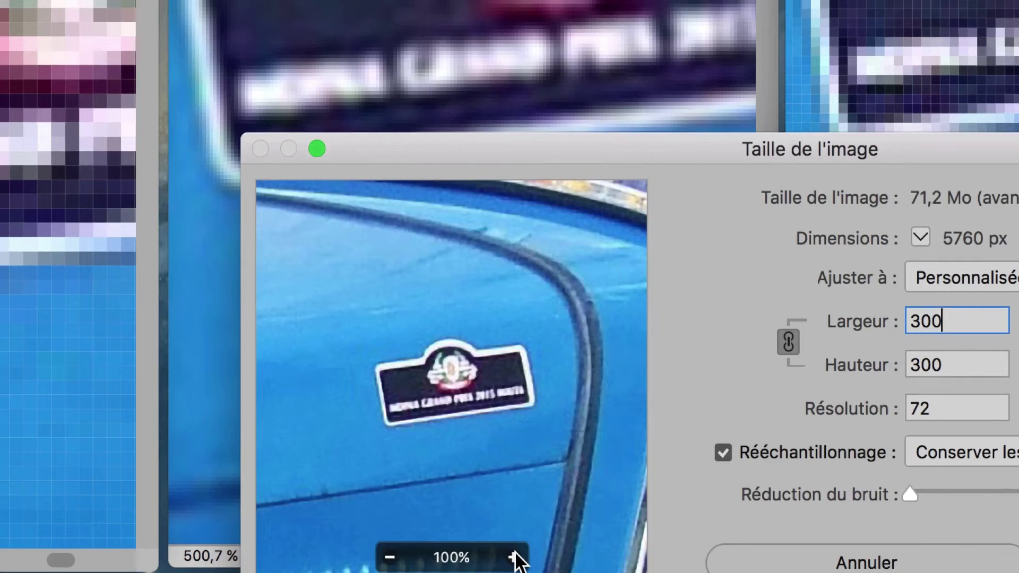
Preview the badge, set Réduction du bruit to 89% and apply the enlargement
click(527, 572)
drag(563, 504, 469, 441)
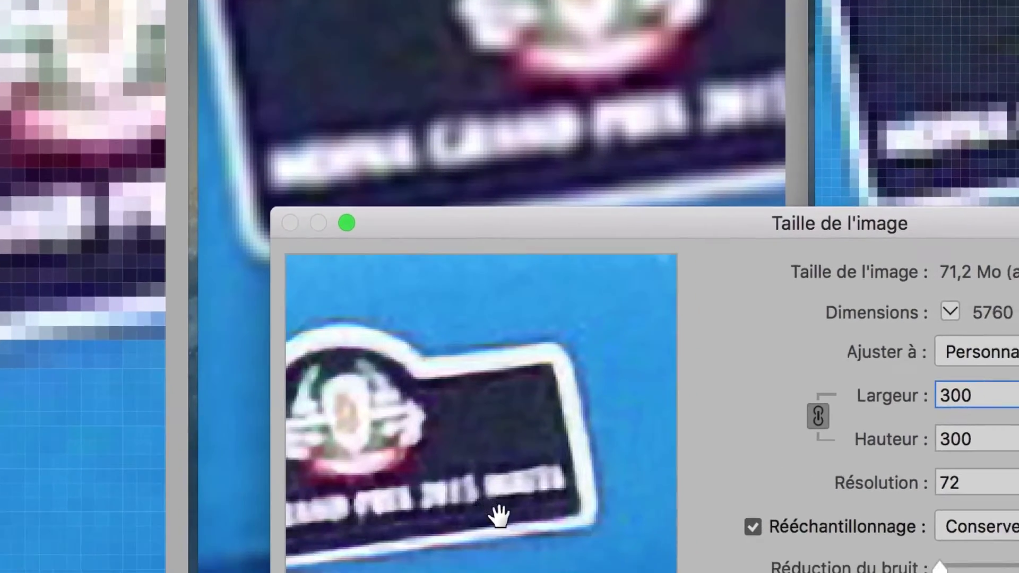
drag(499, 515, 497, 529)
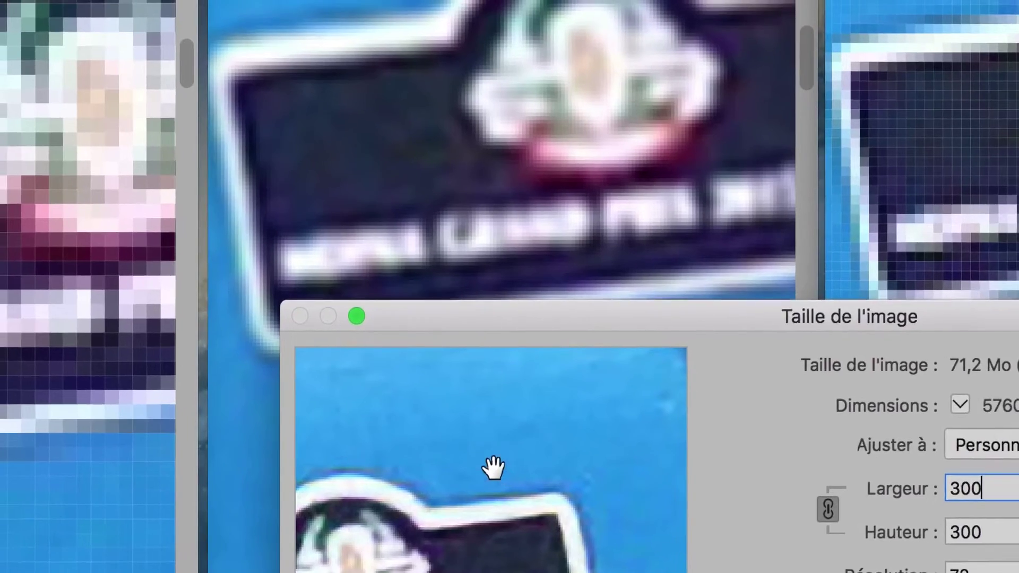
mouse_move(497, 528)
mouse_down()
mouse_move(462, 462)
mouse_move(721, 538)
mouse_up()
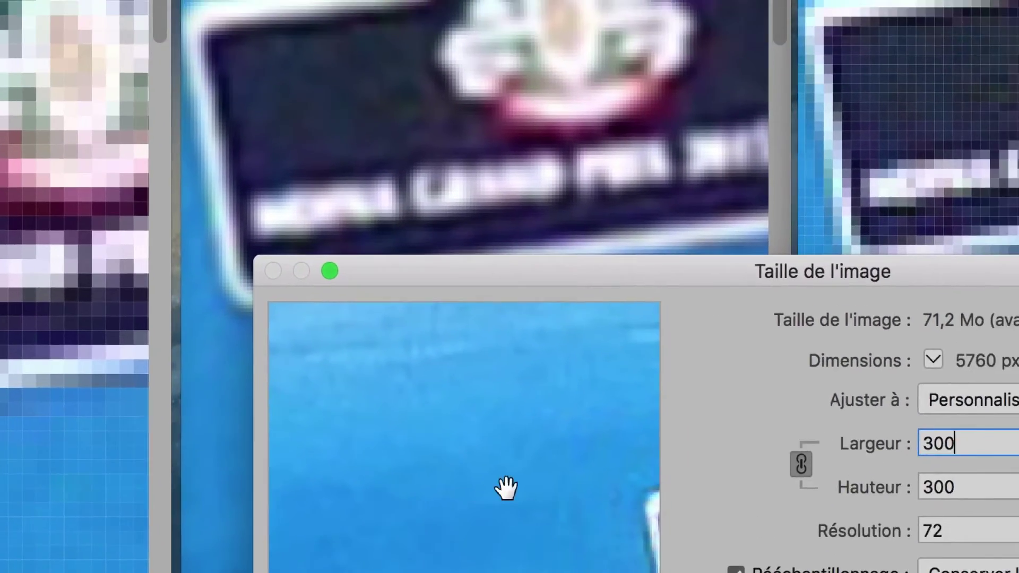
drag(494, 471, 434, 495)
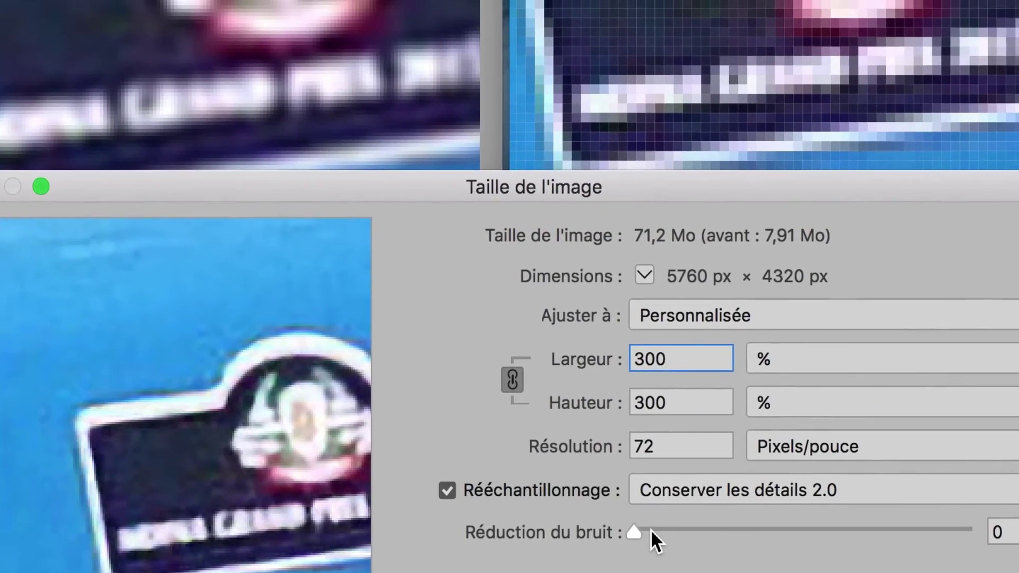
drag(643, 526, 765, 531)
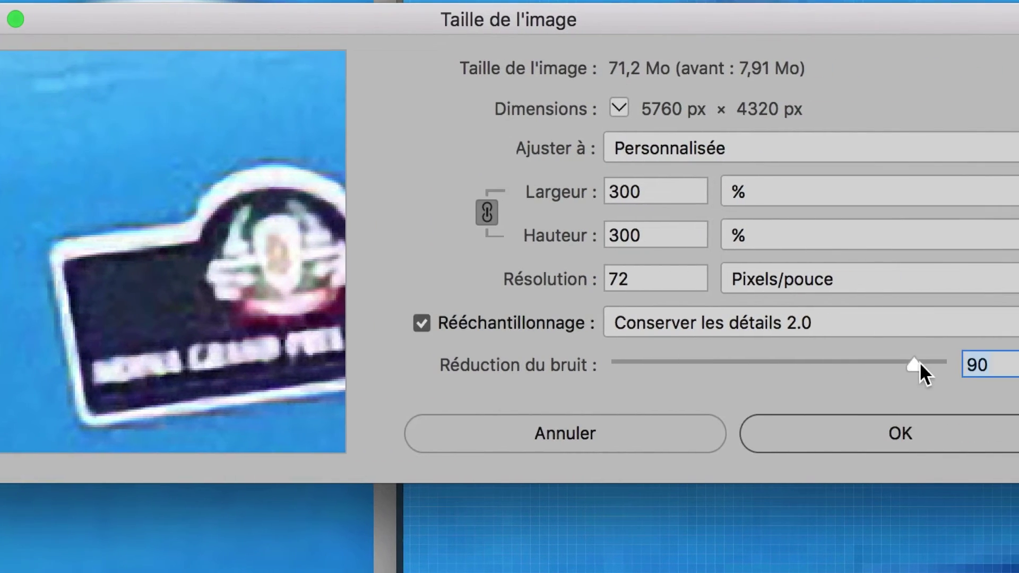
mouse_move(579, 425)
mouse_down()
mouse_move(928, 362)
mouse_move(916, 362)
mouse_up()
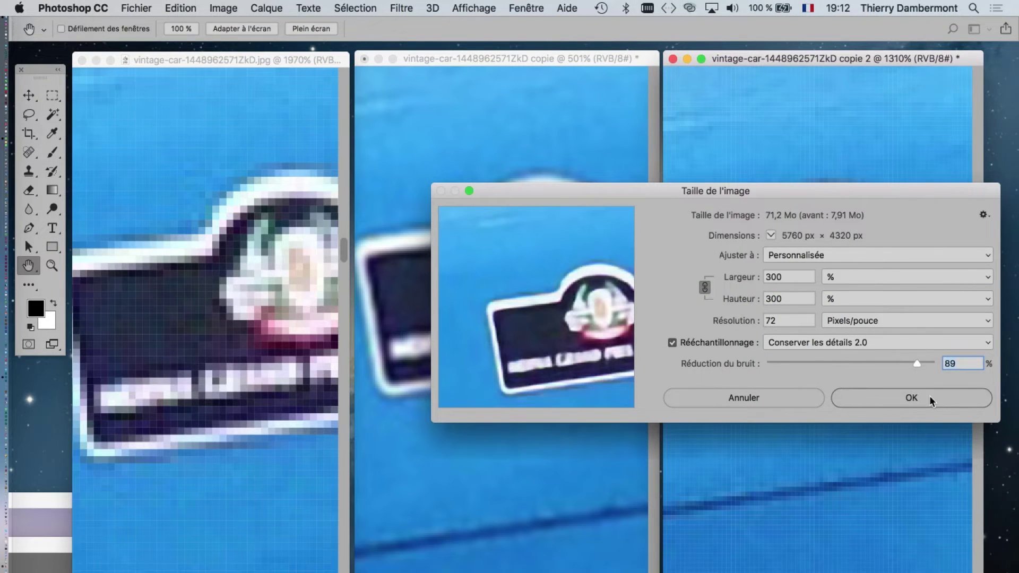
click(929, 396)
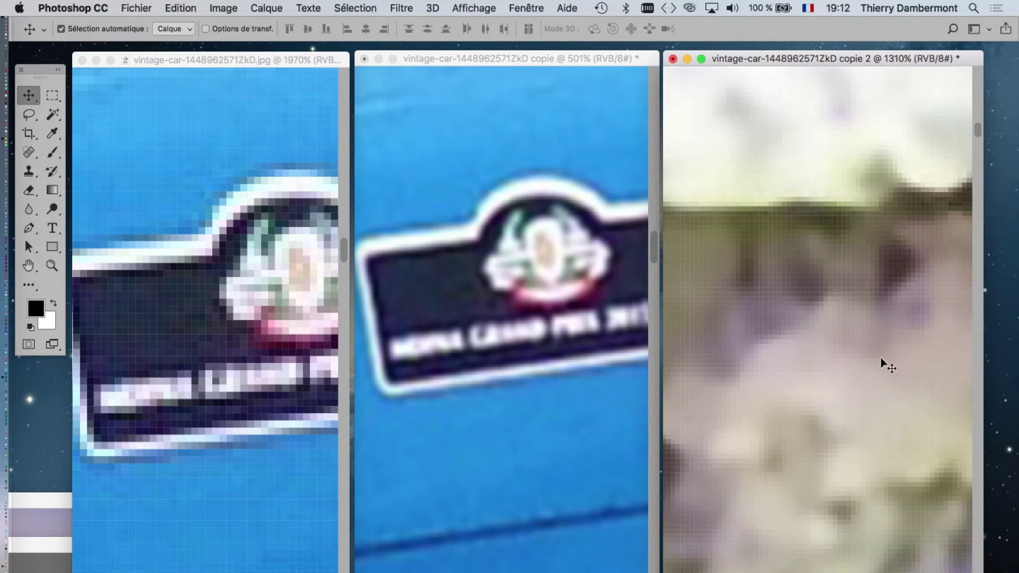
Zoom and centre the newly enlarged copy on the rally badge
scroll(879, 352, down, 5)
scroll(879, 353, down, 5)
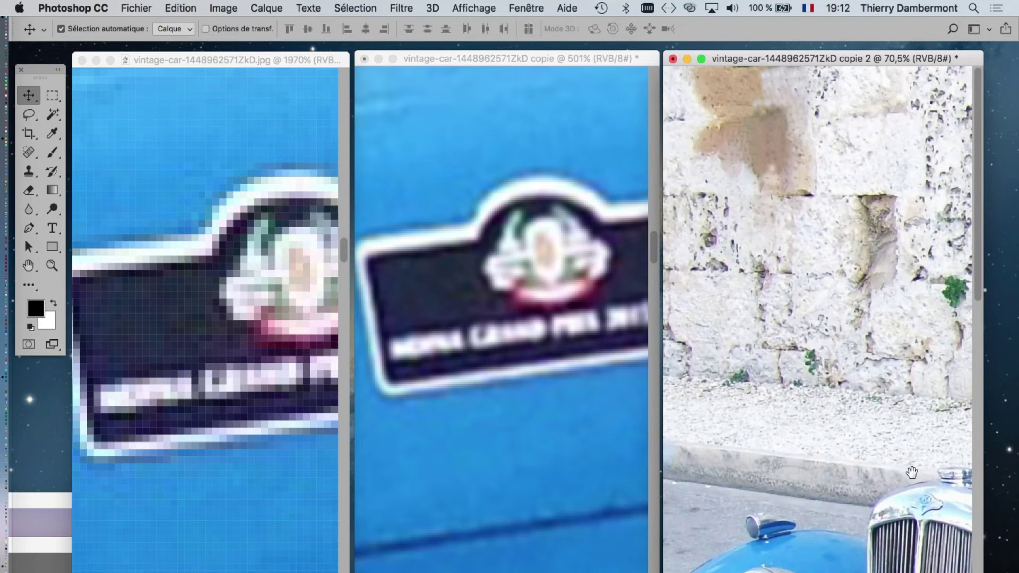
drag(879, 358, 814, 463)
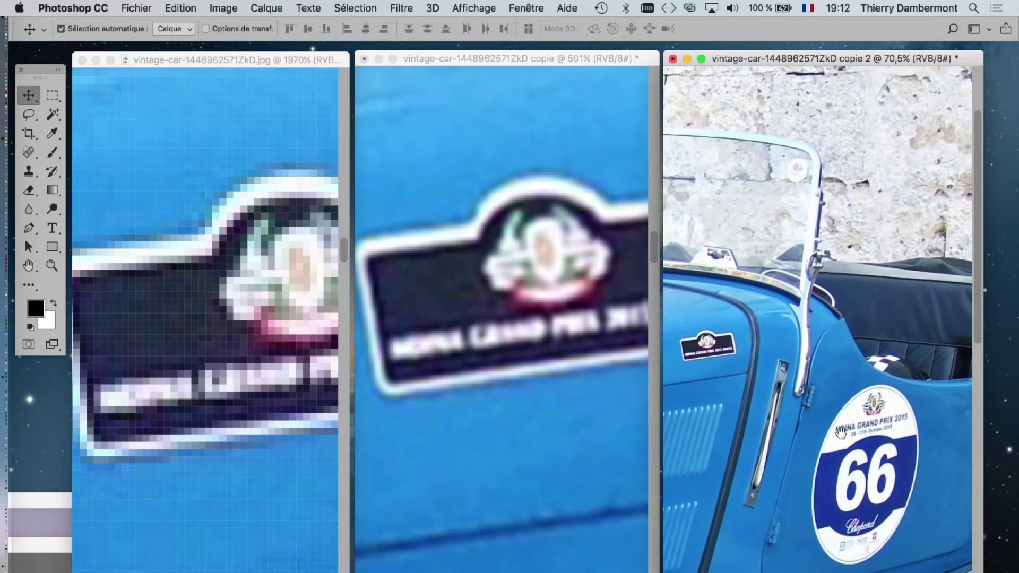
scroll(730, 349, up, 3)
scroll(733, 350, up, 4)
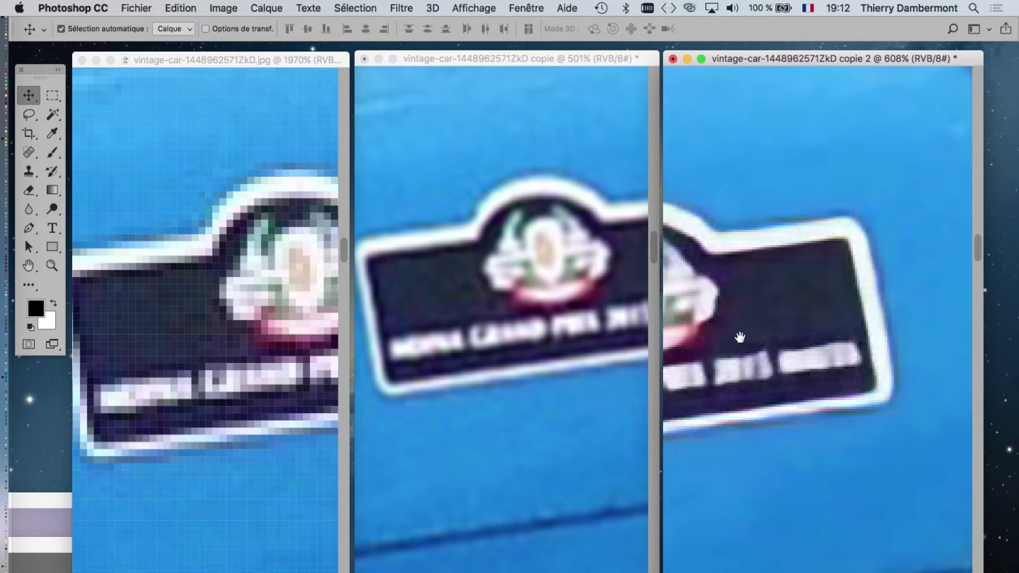
drag(733, 350, 823, 320)
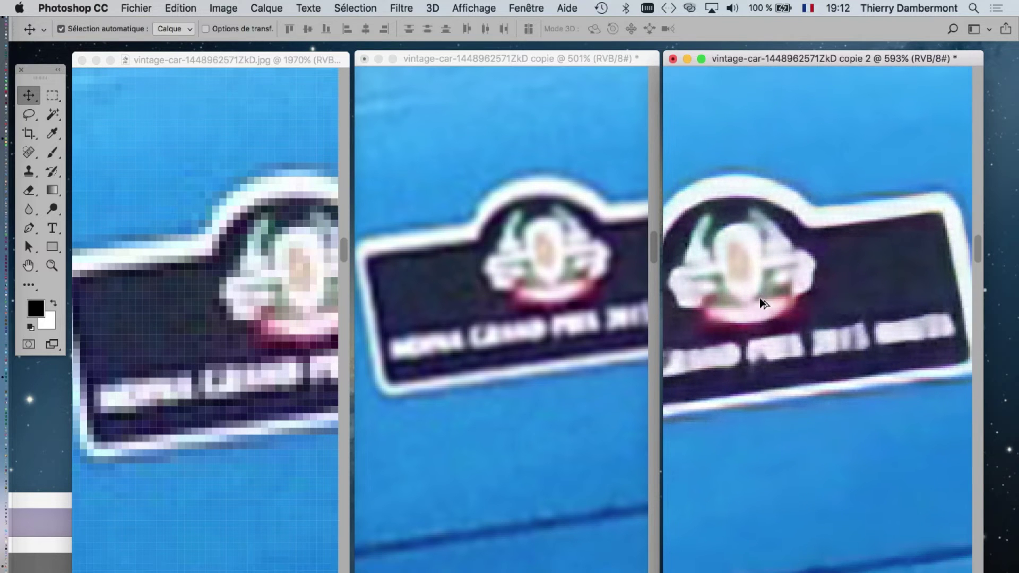
scroll(760, 299, up, 2)
scroll(536, 274, up, 2)
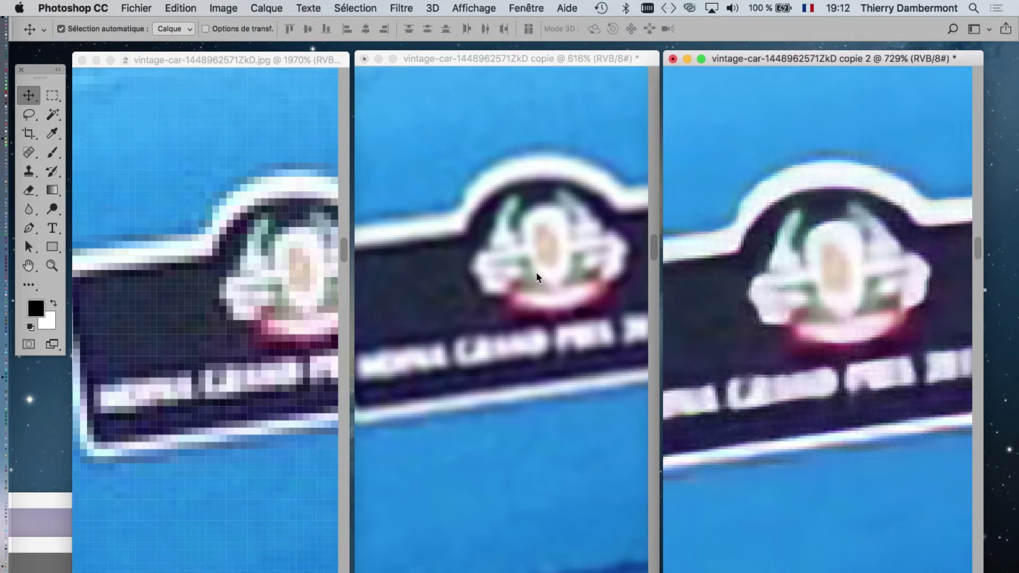
scroll(536, 274, up, 2)
Centre the badge in the first copy's window
click(549, 280)
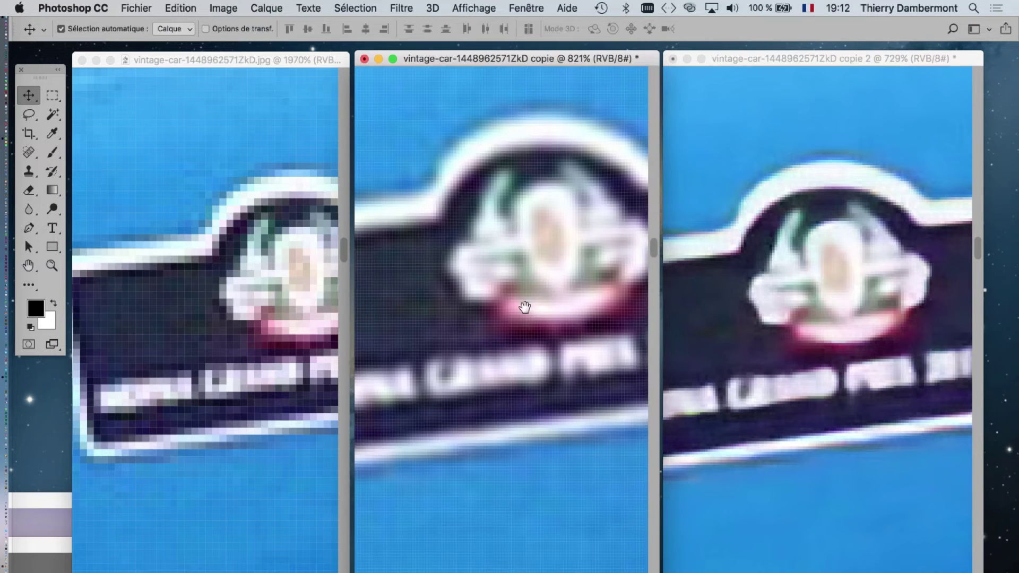
mouse_move(524, 307)
mouse_down()
mouse_move(478, 341)
mouse_move(479, 358)
mouse_up()
click(469, 7)
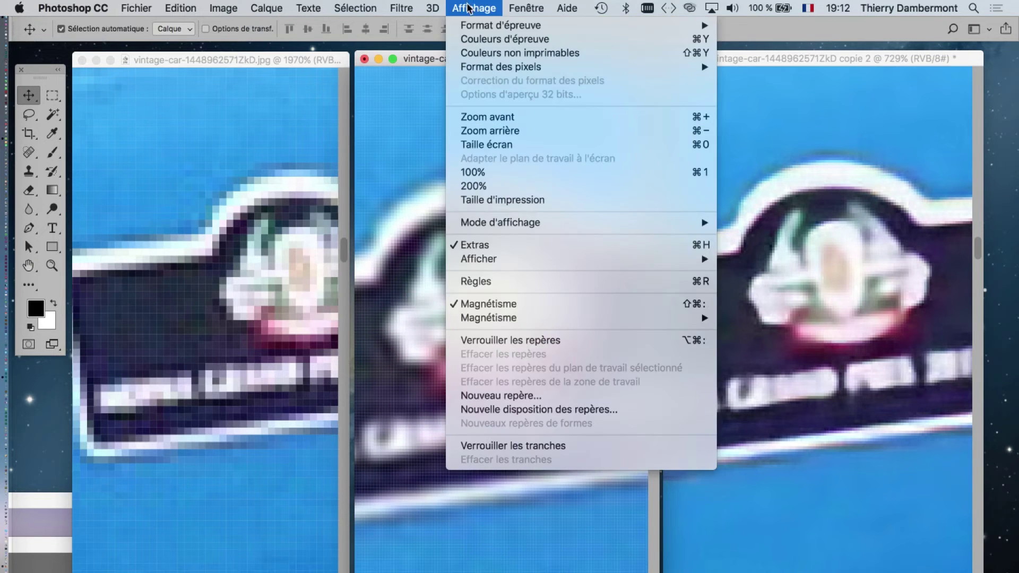
click(487, 244)
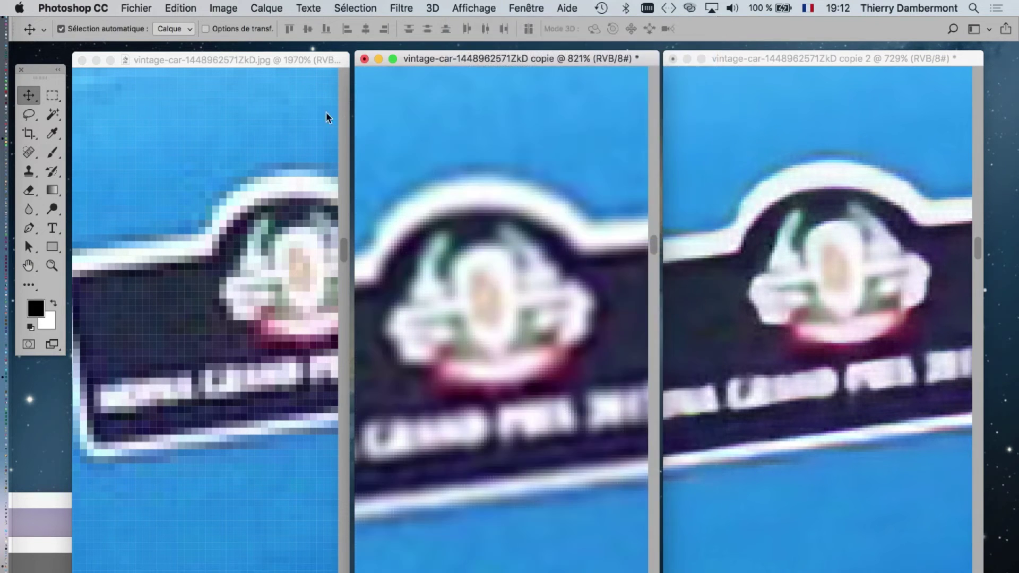
Toggle Extras off in the original and zoom it onto the badge
click(246, 52)
click(481, 7)
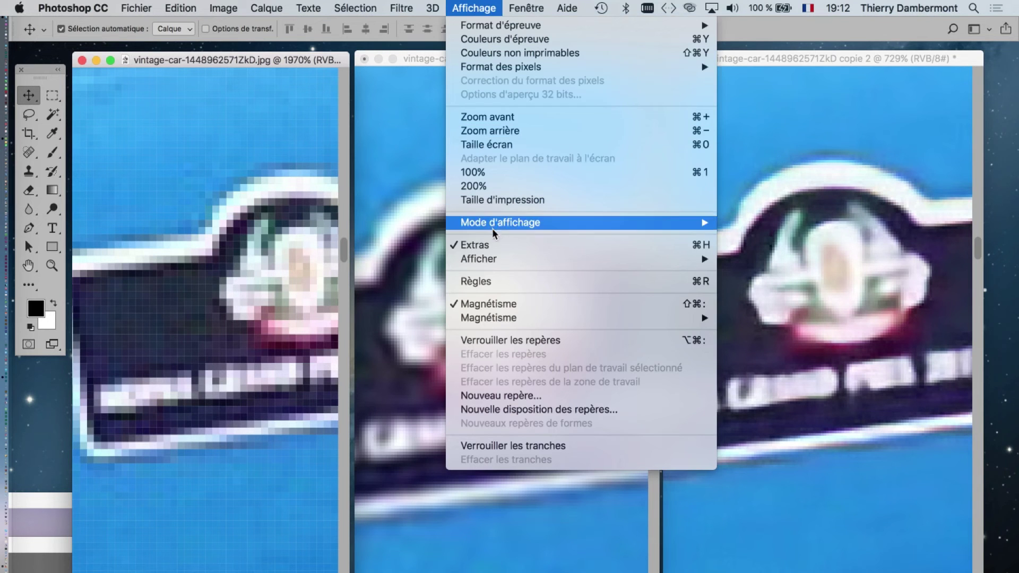
click(496, 243)
scroll(220, 286, up, 2)
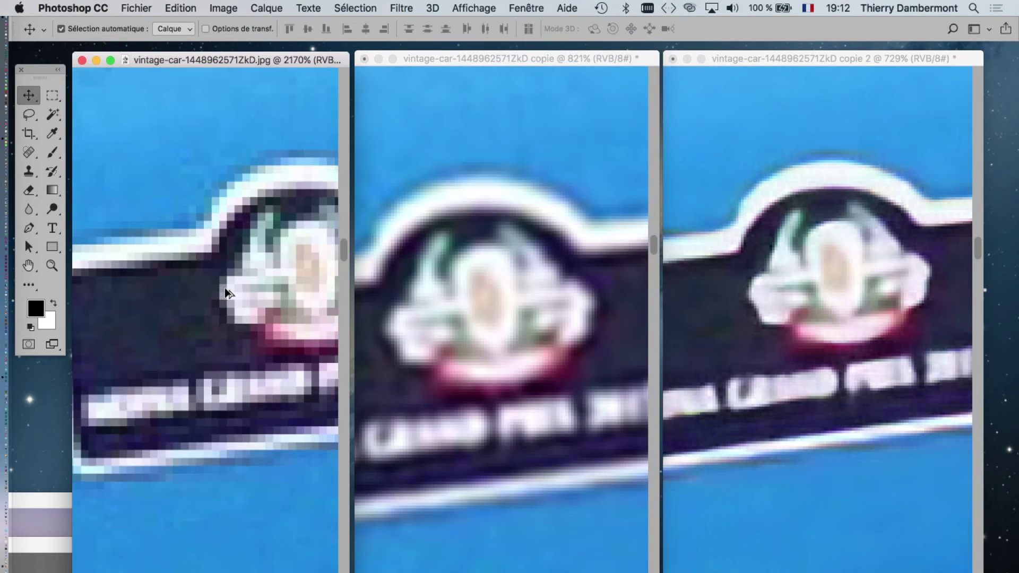
scroll(225, 288, right, 3)
scroll(207, 302, up, 2)
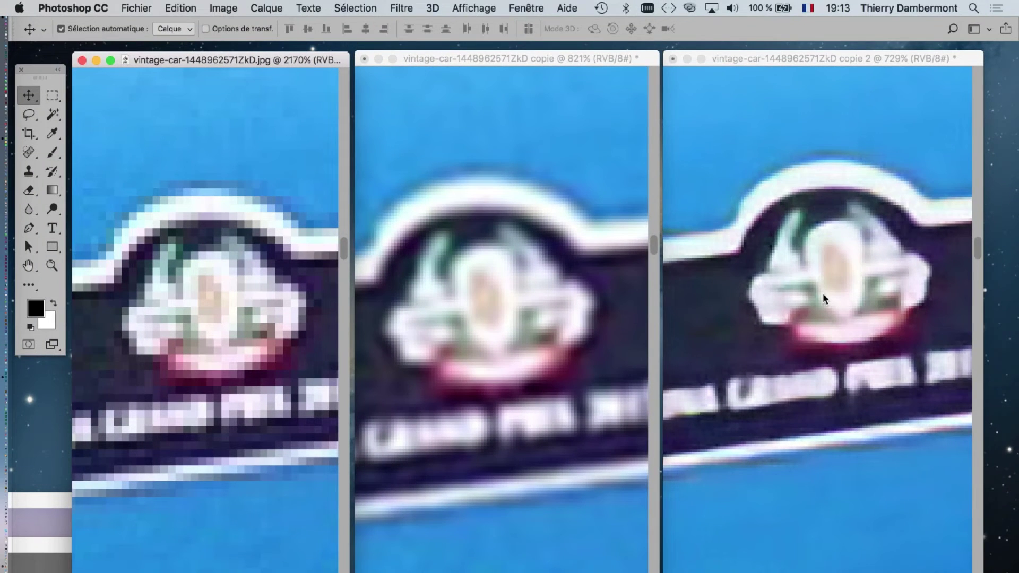
scroll(823, 293, up, 3)
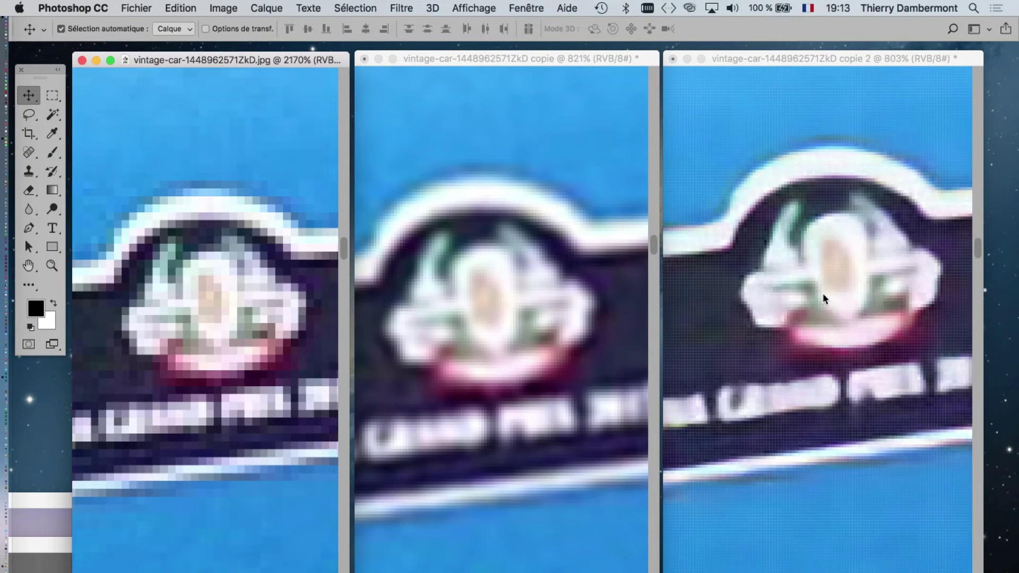
scroll(823, 294, up, 3)
Hide the pixel grid in the second copy's window via Affichage > Extras
click(859, 314)
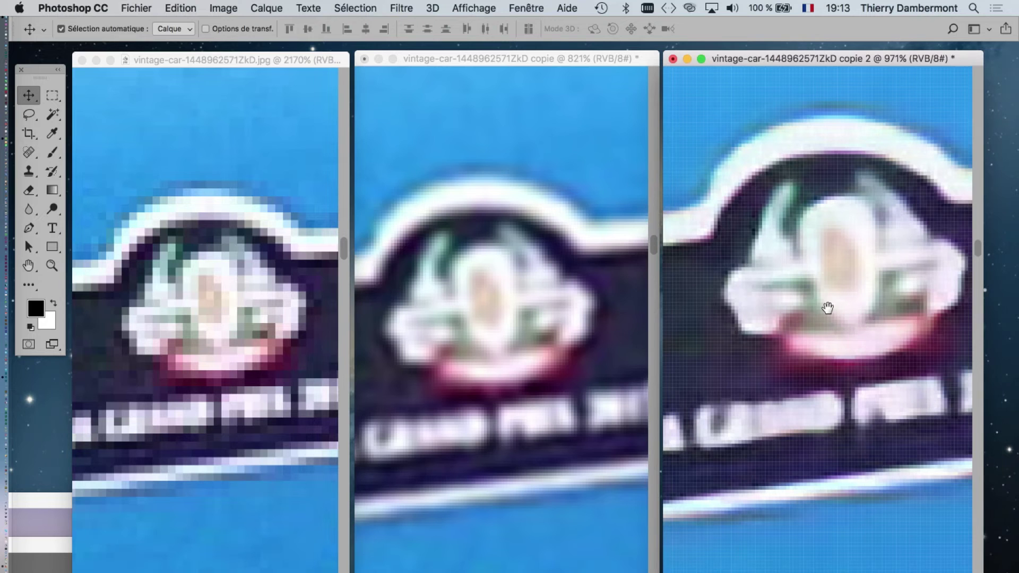
scroll(823, 308, right, 3)
click(467, 7)
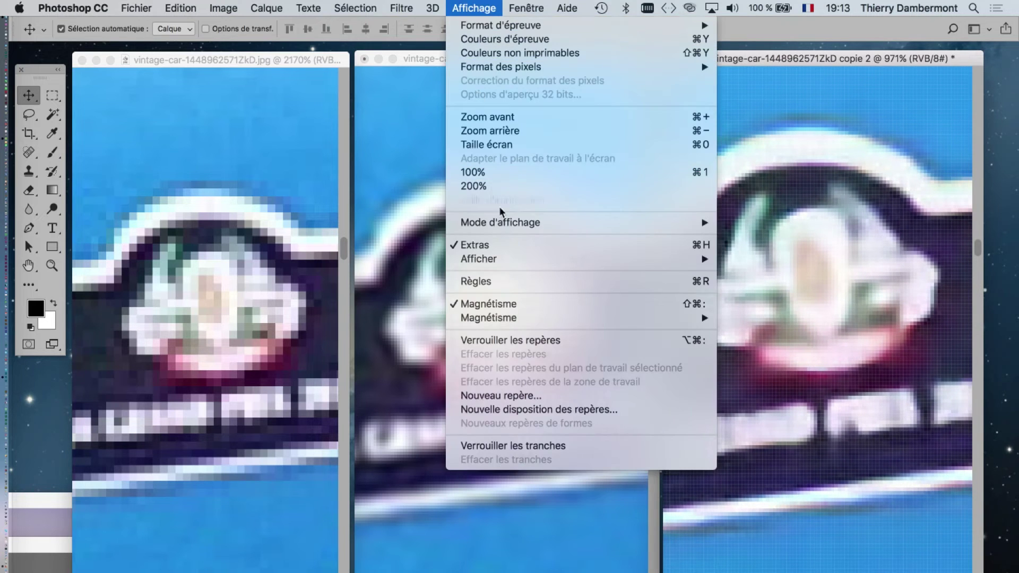
click(520, 247)
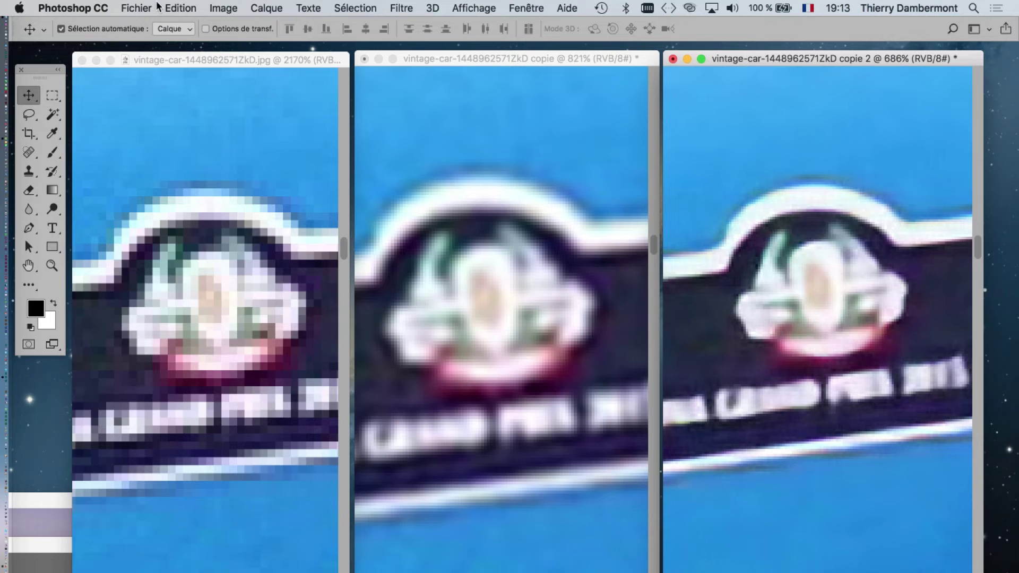
Save the second copy as a maximum-quality JPEG
click(136, 7)
click(197, 159)
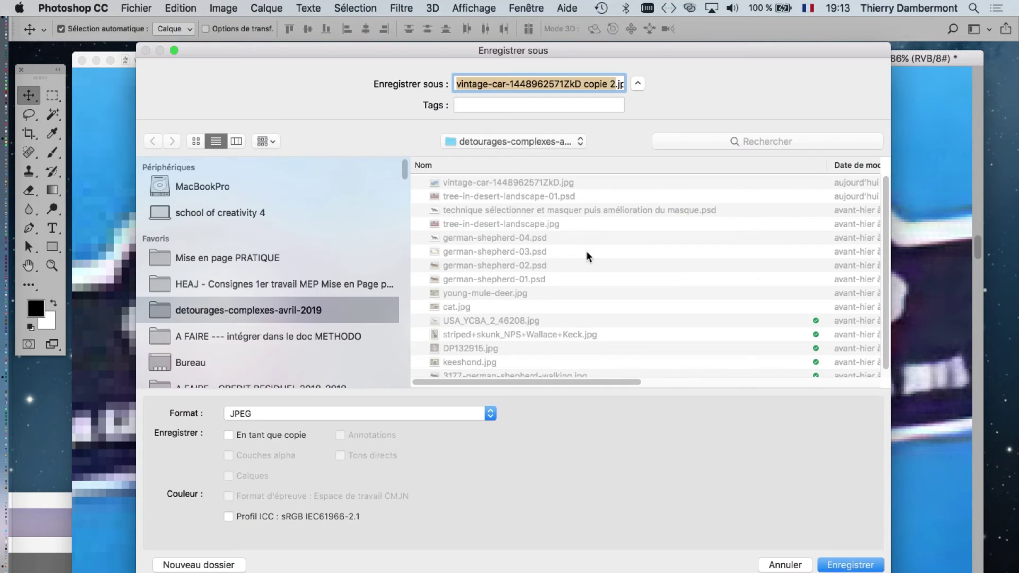
click(863, 565)
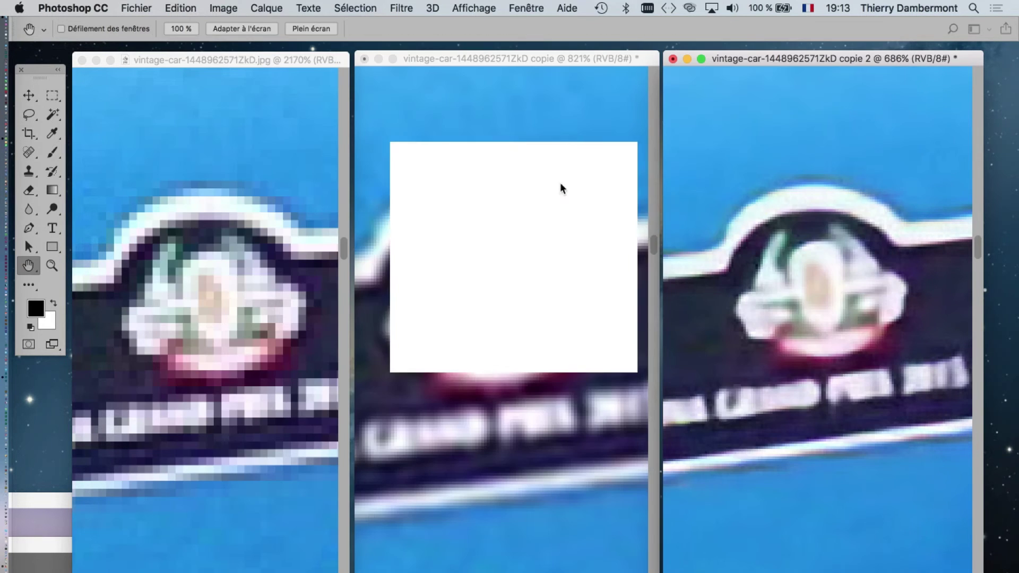
click(600, 175)
Save the first copy as a maximum-quality JPEG in 'agrandissement dans Photoshop', then take a screenshot
click(136, 8)
click(181, 157)
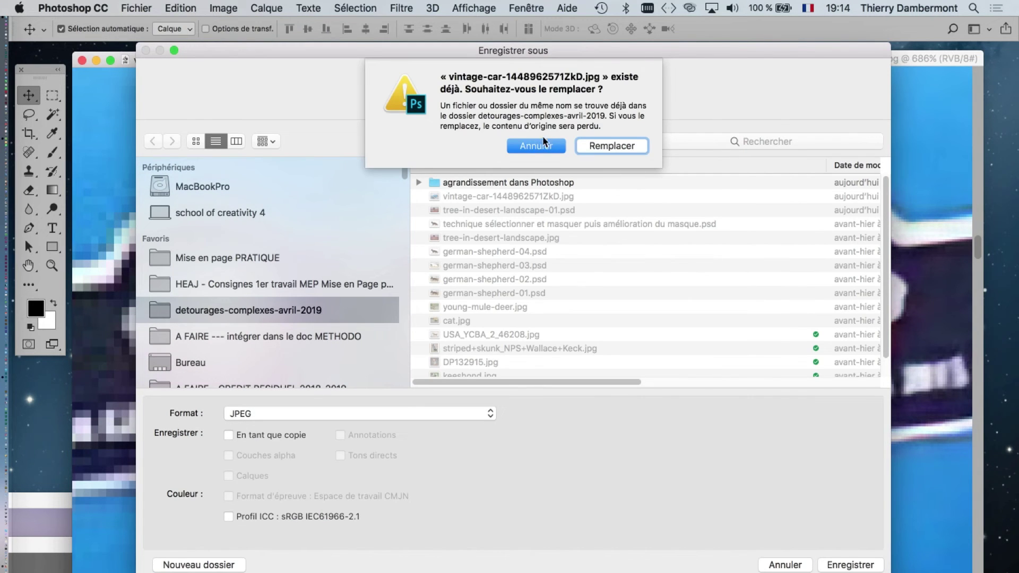
click(547, 146)
double_click(508, 182)
click(861, 566)
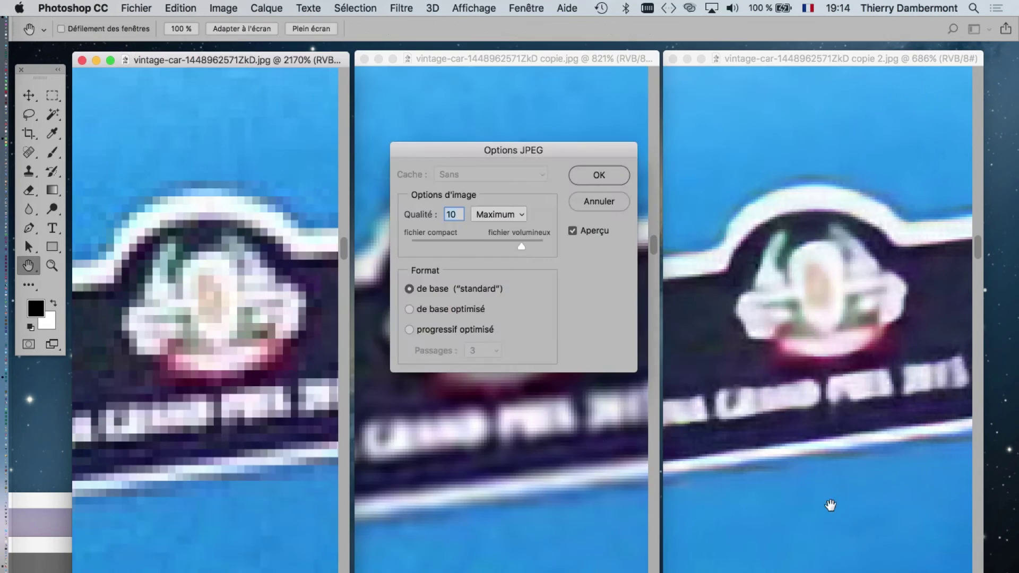
key(Return)
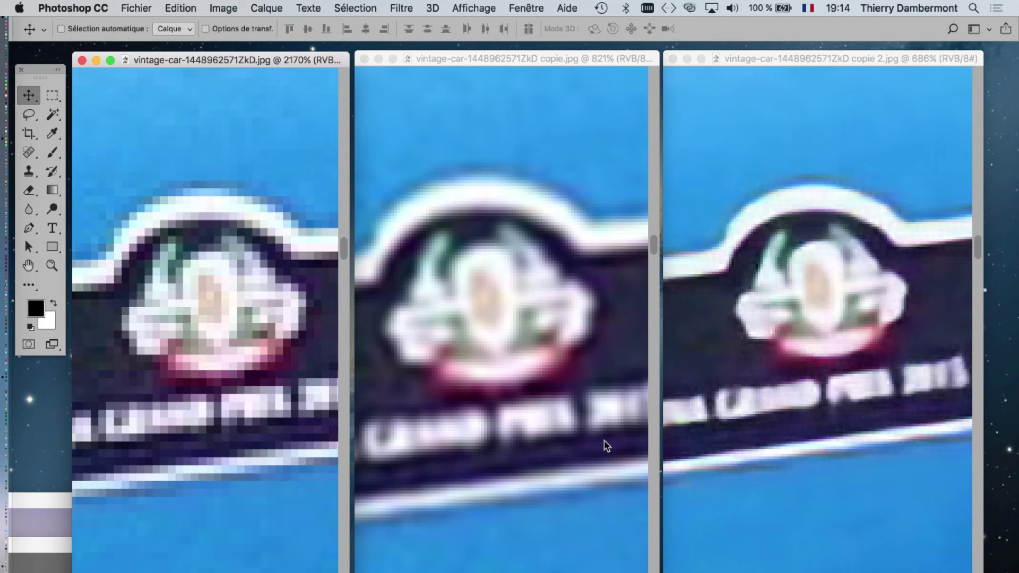
key(super+shift+4)
Open a Finder window on Bureau sorted newest first and select the 19.14.11 screenshot
key(super+Tab)
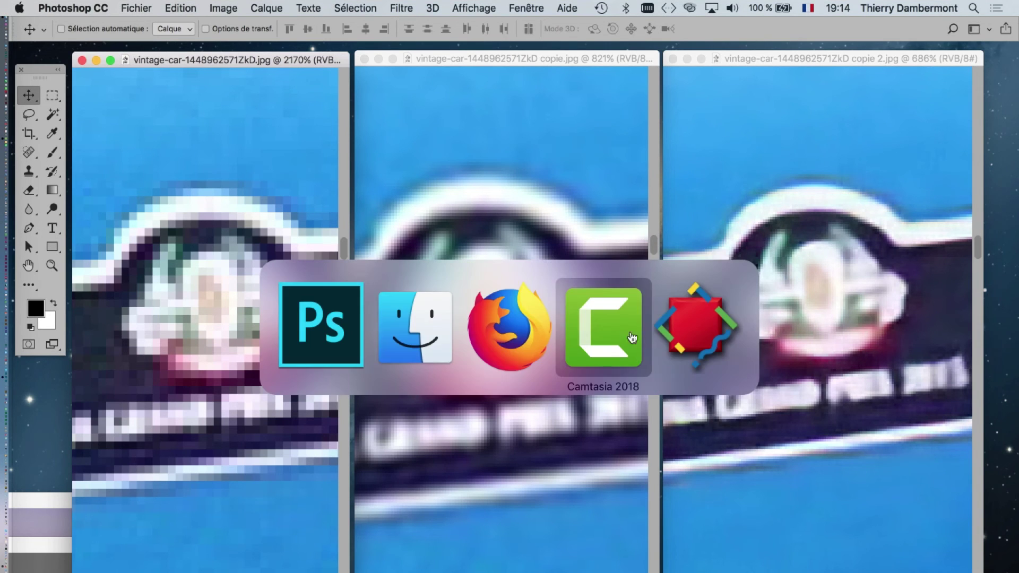
click(107, 8)
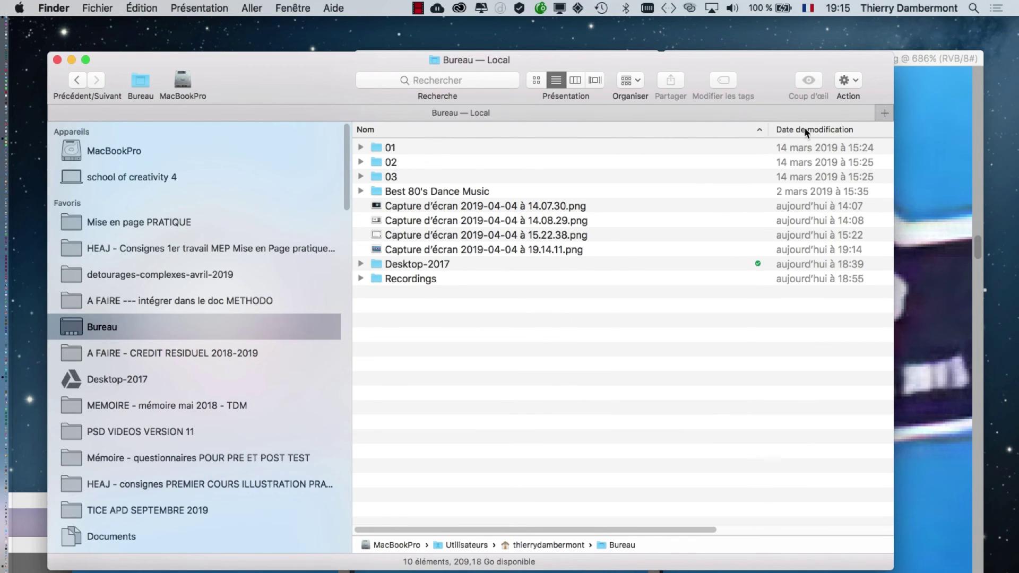
click(805, 130)
click(545, 147)
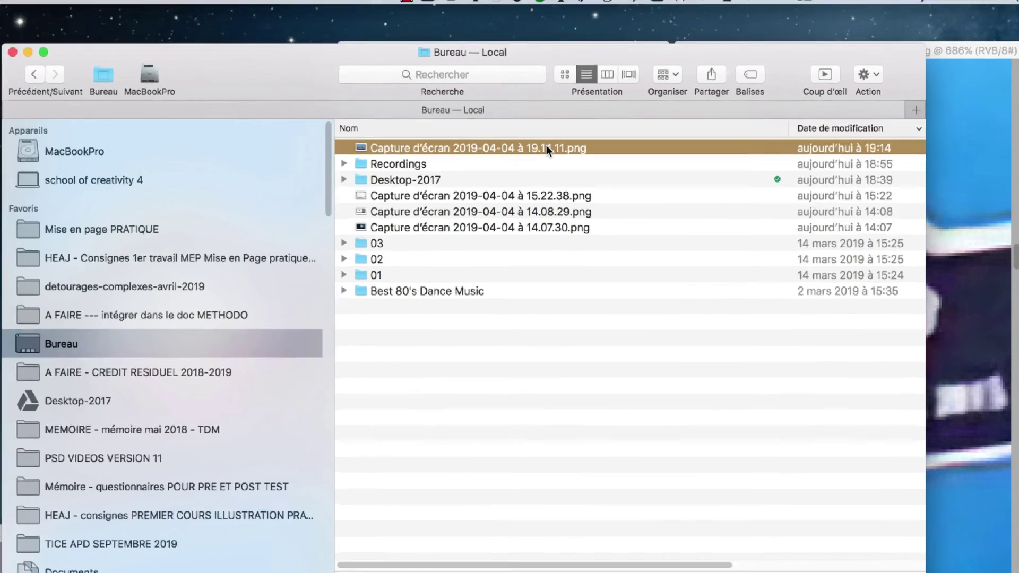